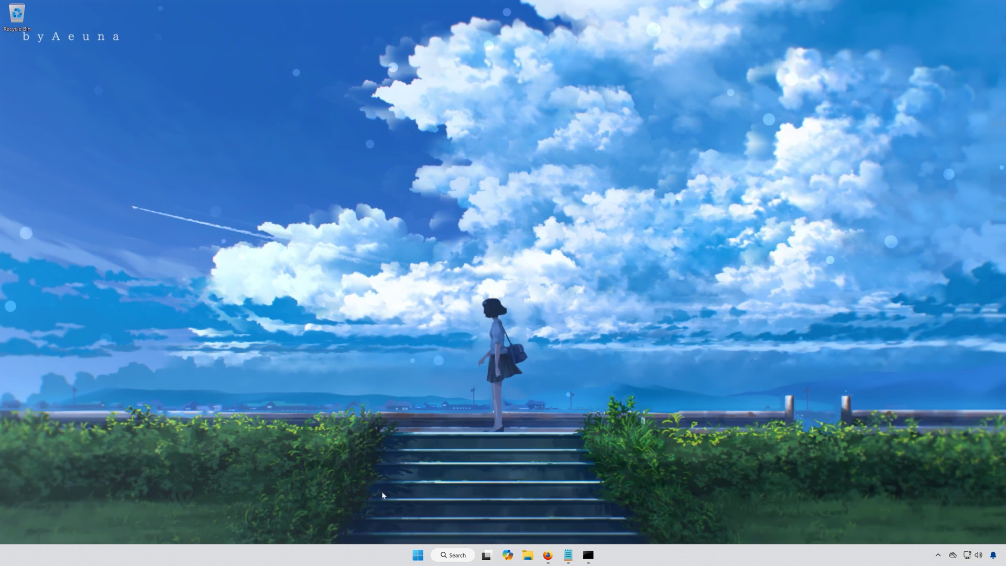
- Open the Other troubleshooters page under System > Troubleshoot in Windows Settings
click(418, 555)
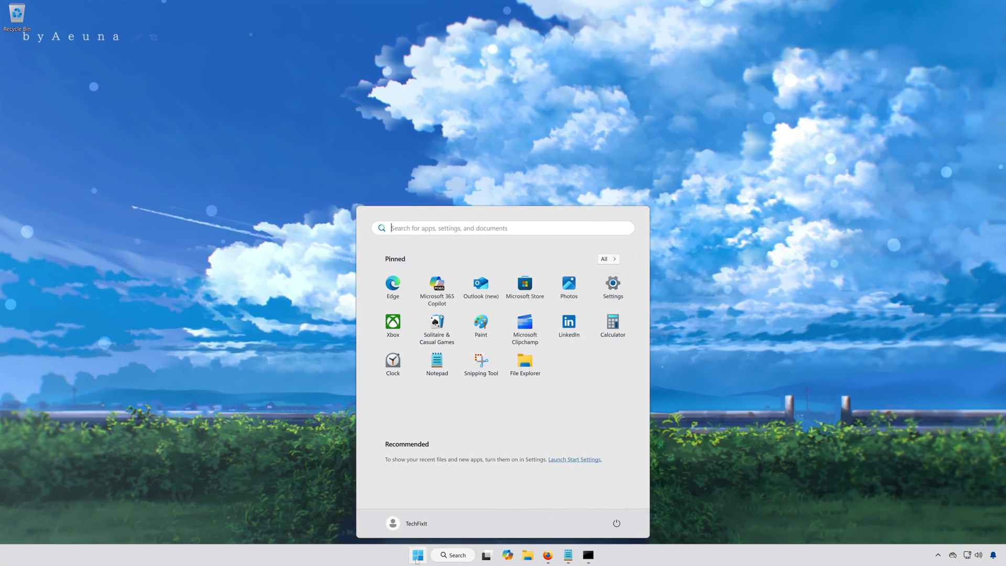
click(623, 296)
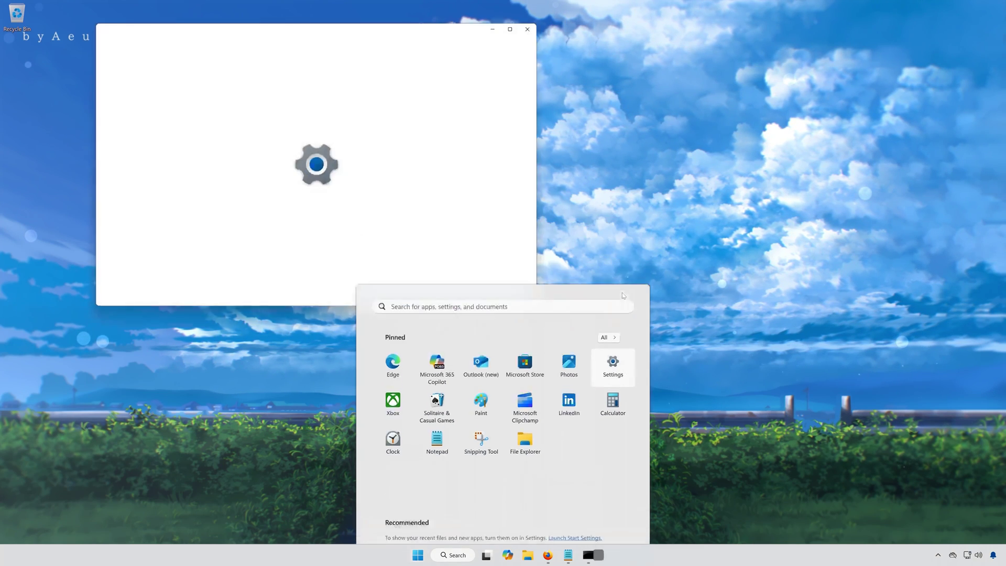
drag(363, 42, 528, 128)
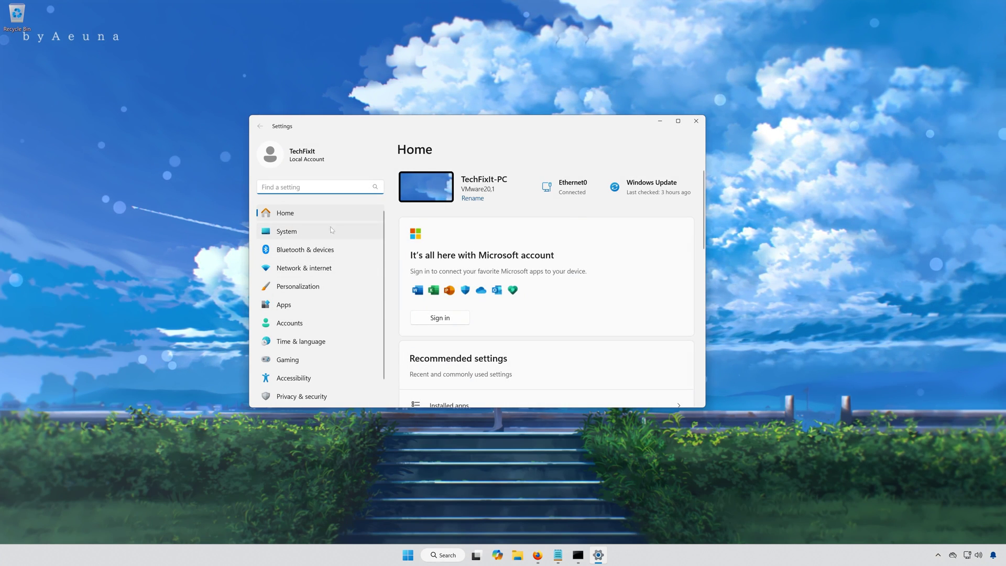
click(312, 234)
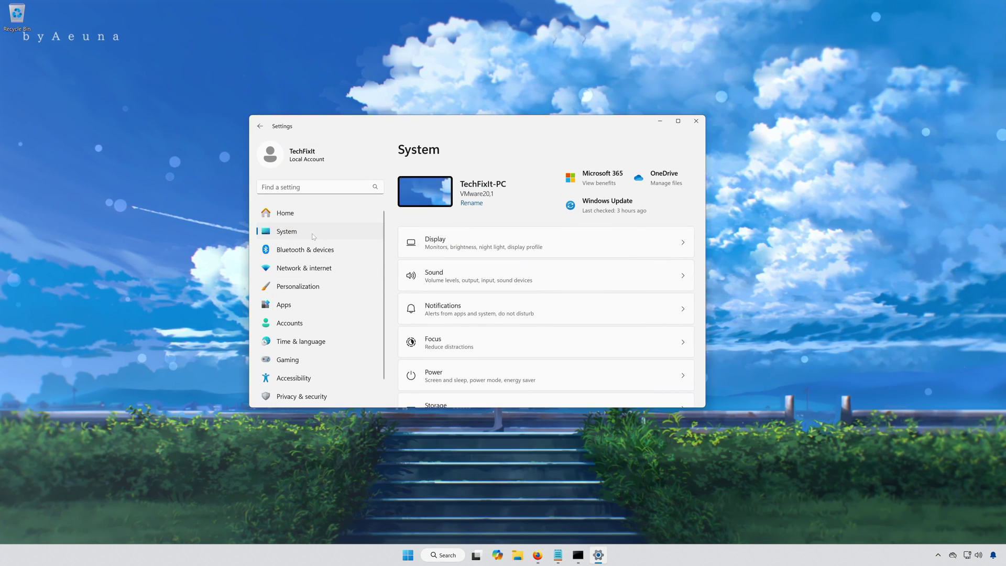
scroll(536, 300, down, 5)
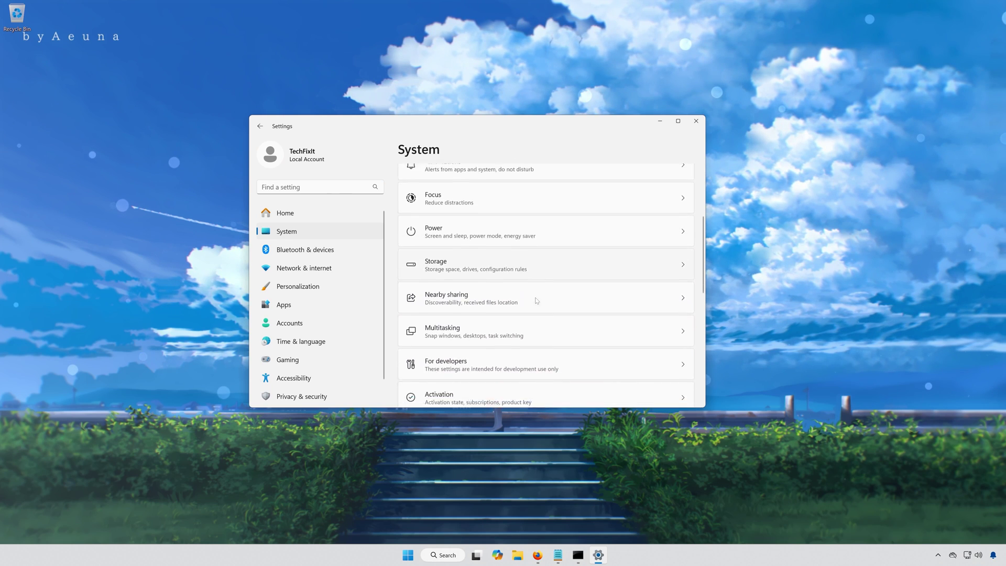
scroll(536, 300, down, 1)
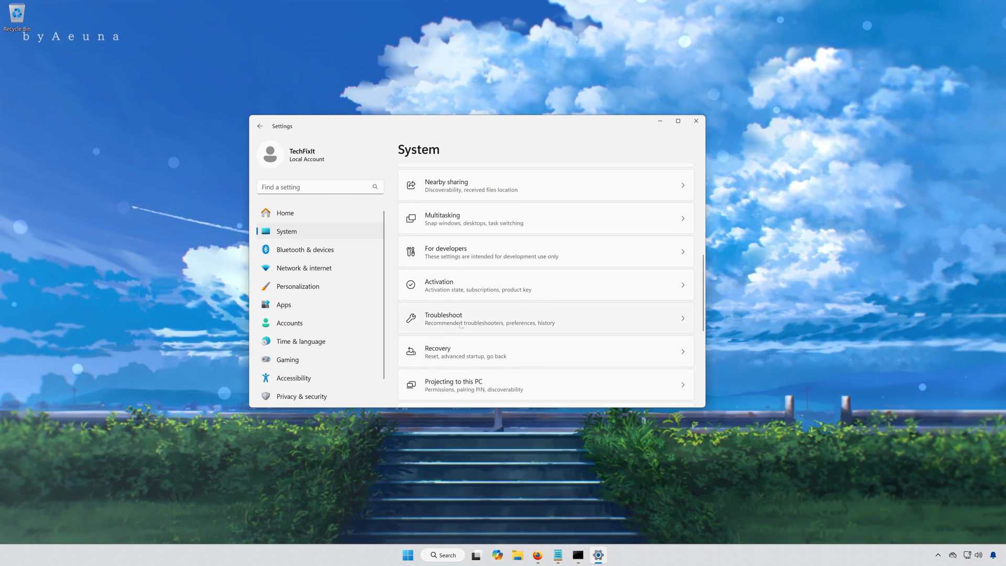
click(490, 320)
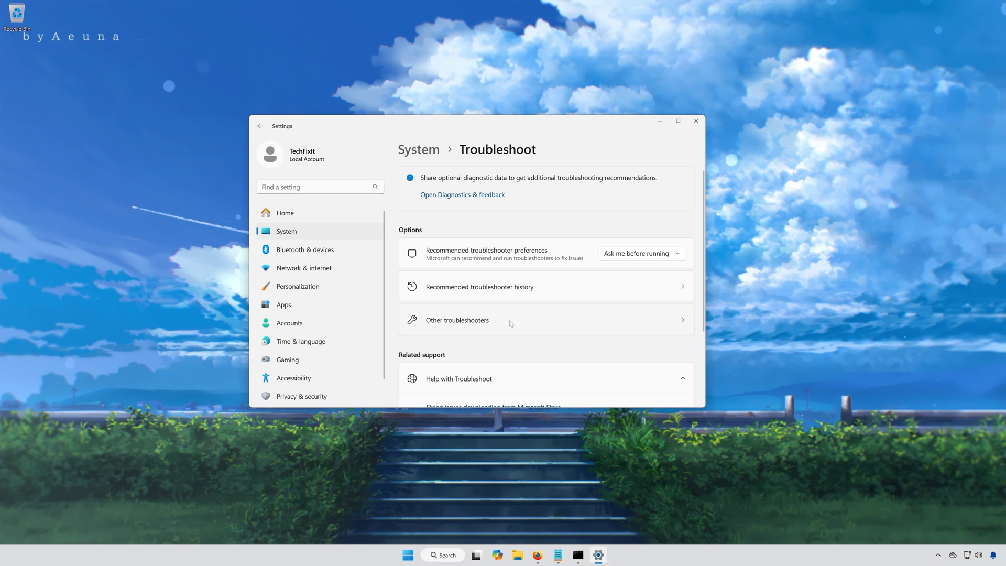
click(492, 328)
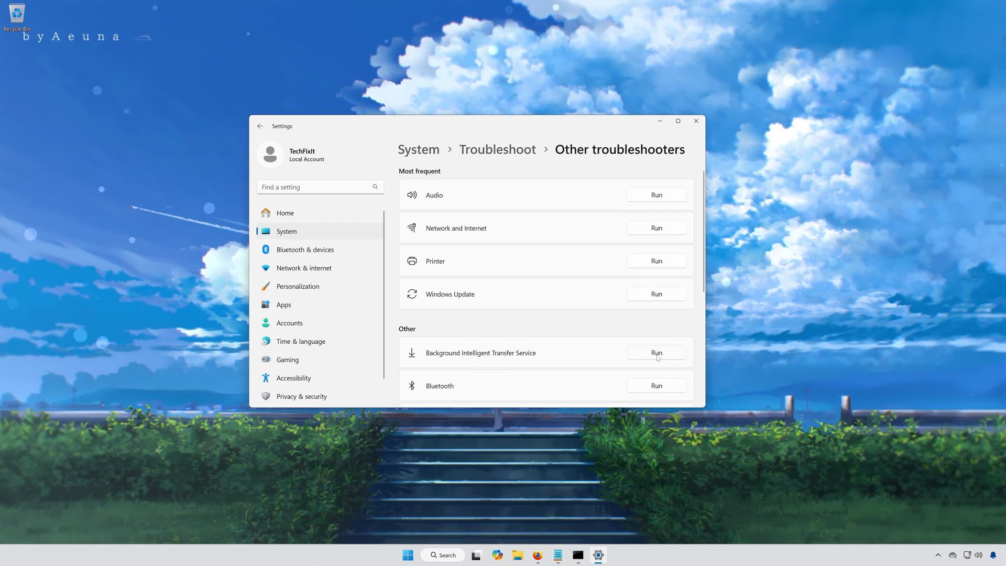
- Run the Background Intelligent Transfer Service troubleshooter in Get Help and report the problem as solved, leaving Settings and Get Help closed
click(696, 121)
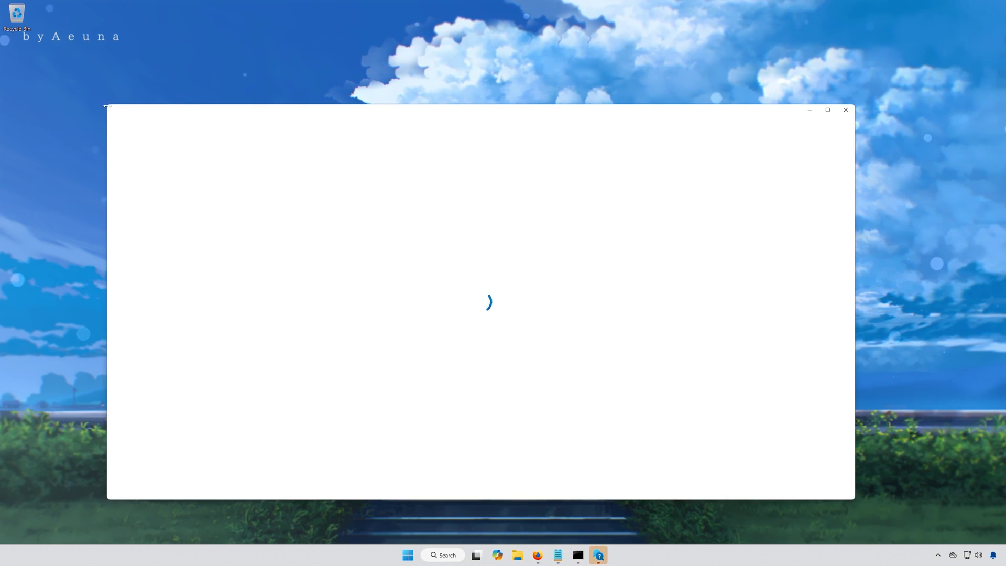
drag(105, 104, 332, 173)
drag(472, 184, 386, 128)
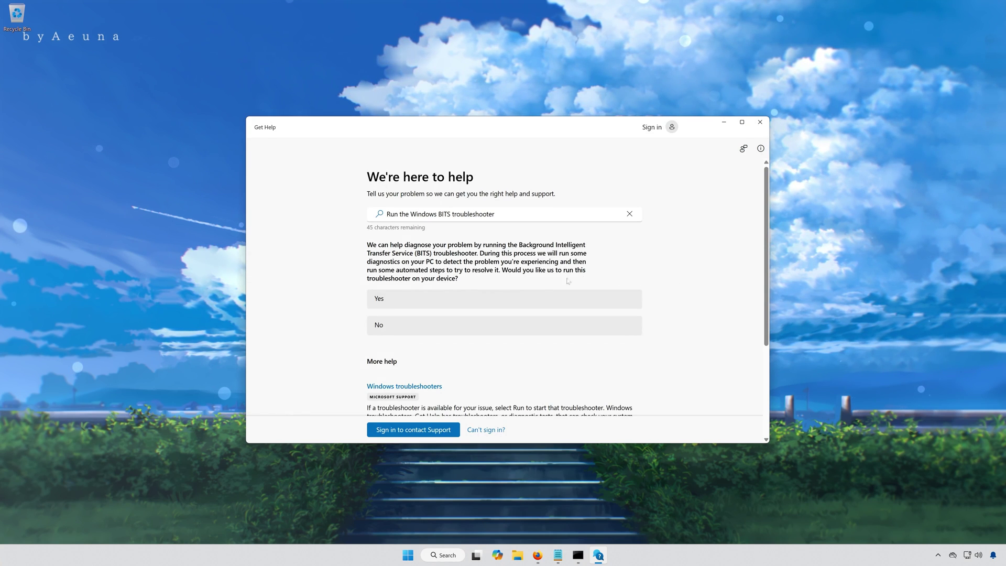
click(423, 302)
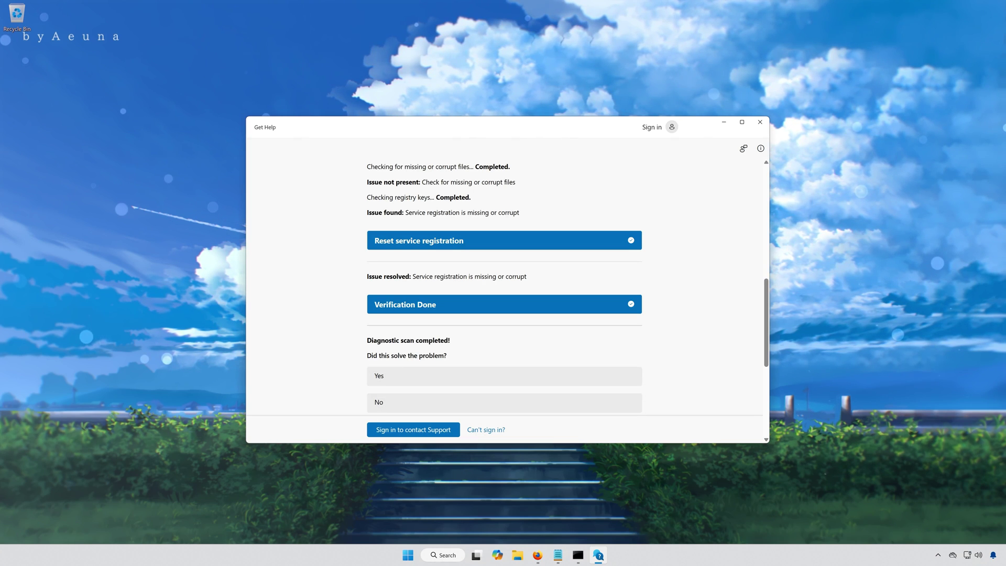
click(428, 382)
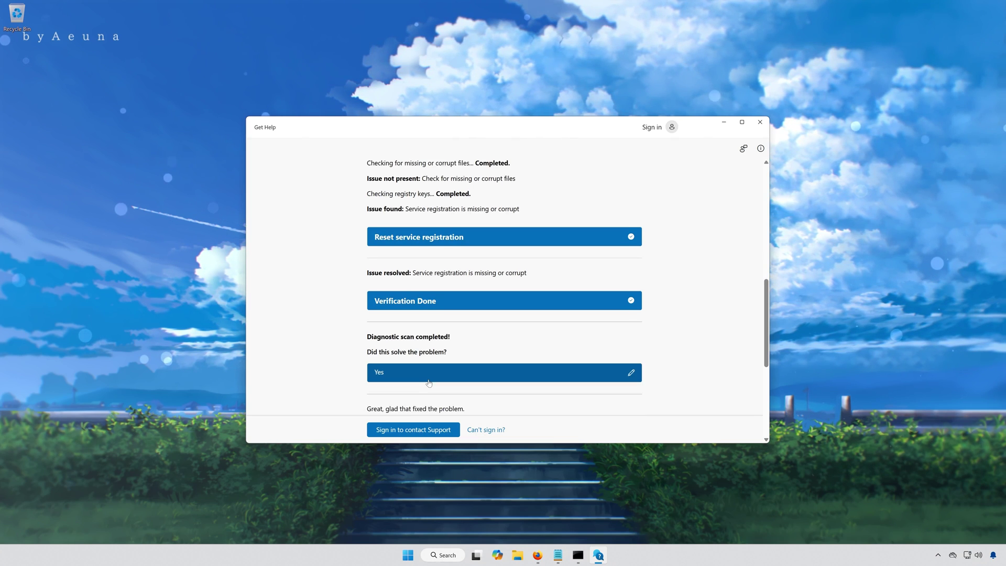
click(760, 122)
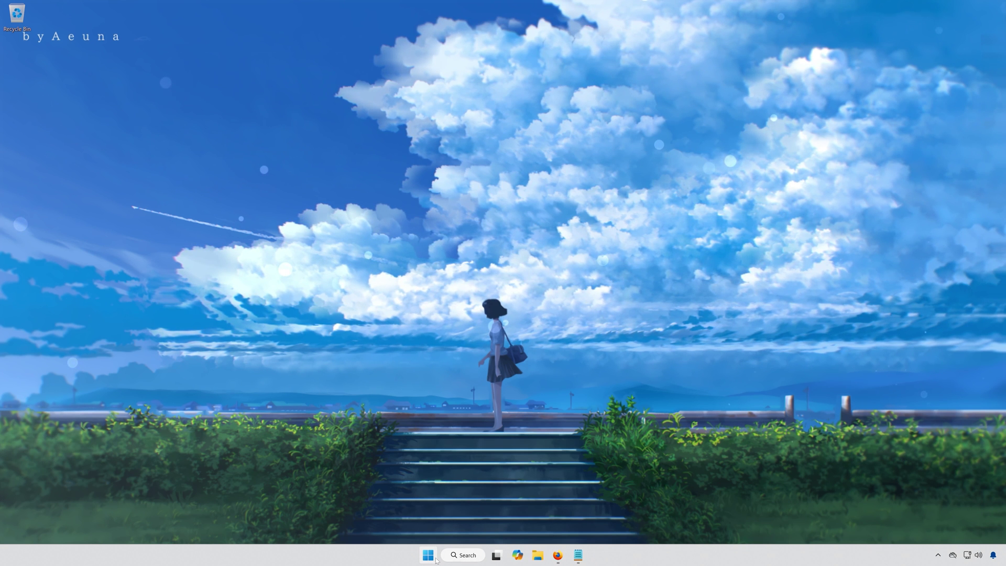
- Open Command Prompt as administrator, approve the elevation request, and move its window to the middle of the desktop
click(434, 556)
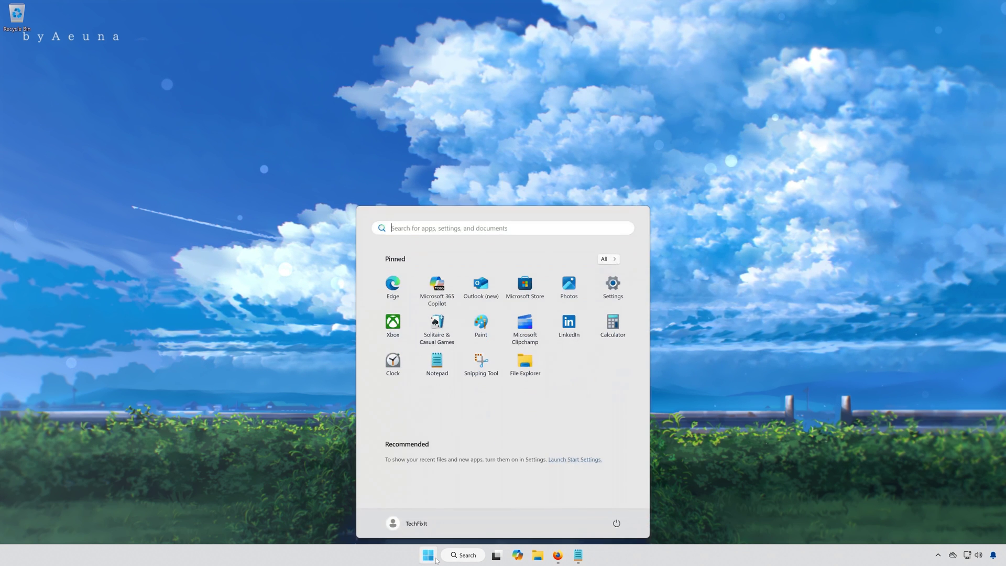
text(cmd)
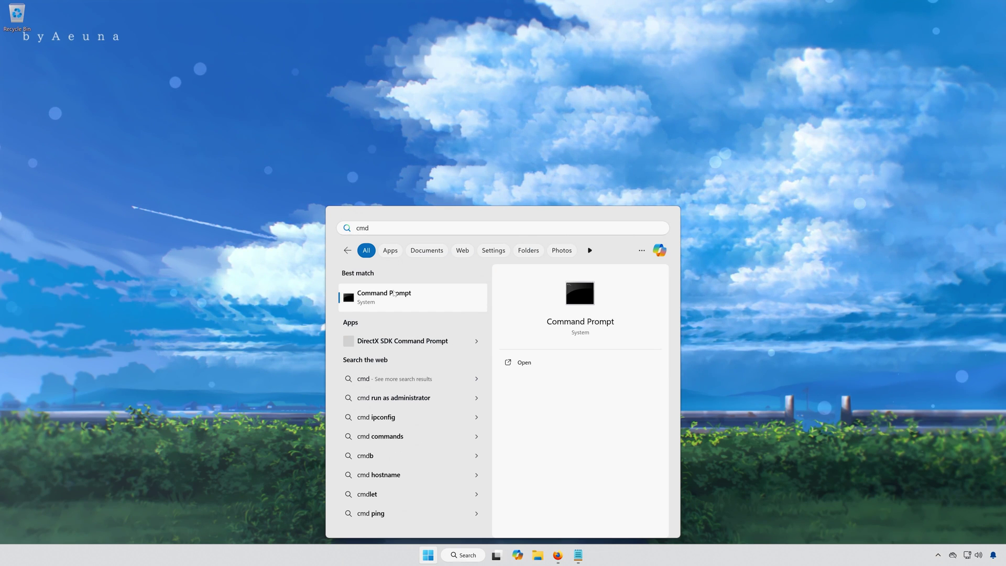
right_click(394, 295)
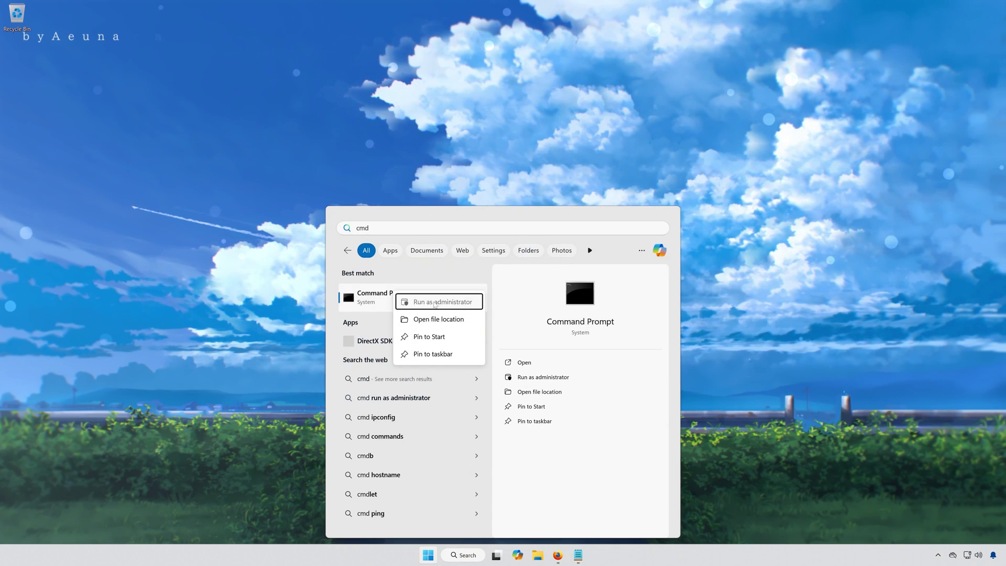
click(438, 303)
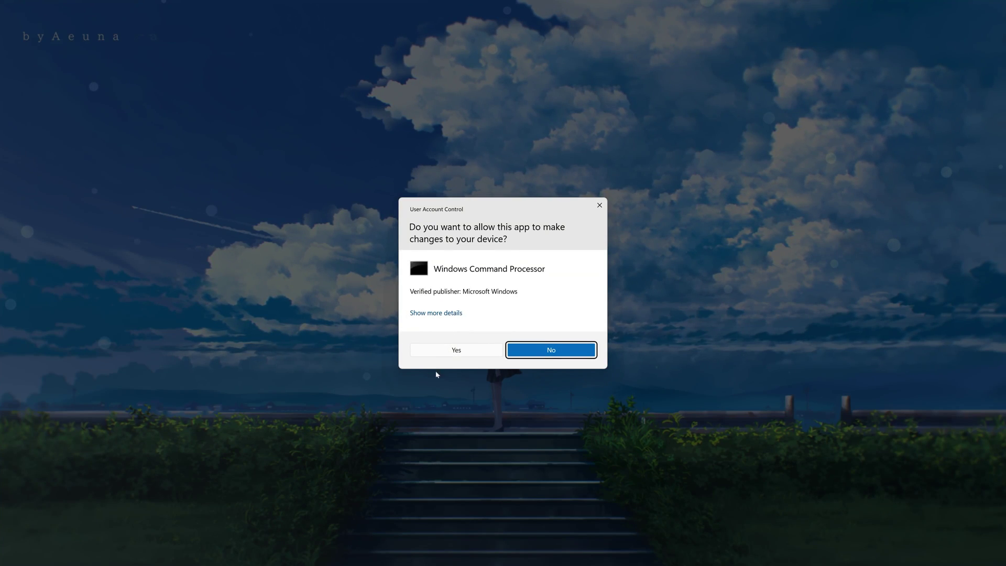
click(476, 353)
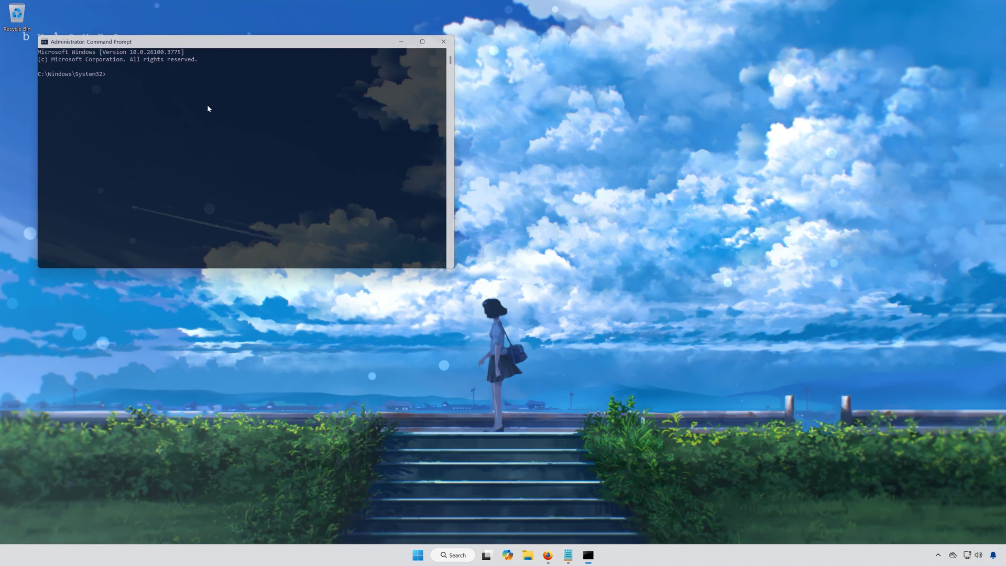
drag(222, 50, 480, 186)
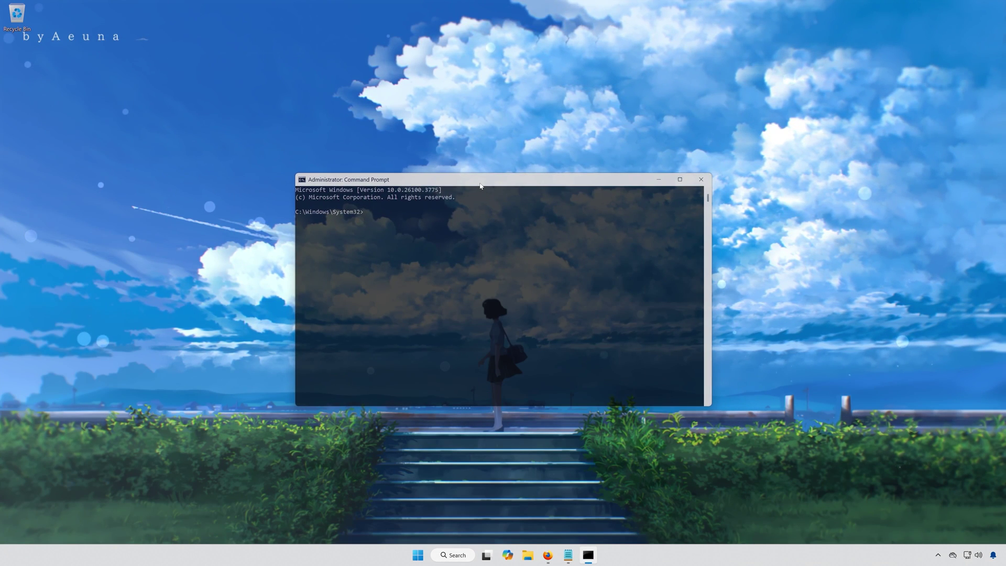
- Run the system file check sfc /scannow and exit Command Prompt once the scan finishes
text(sfc)
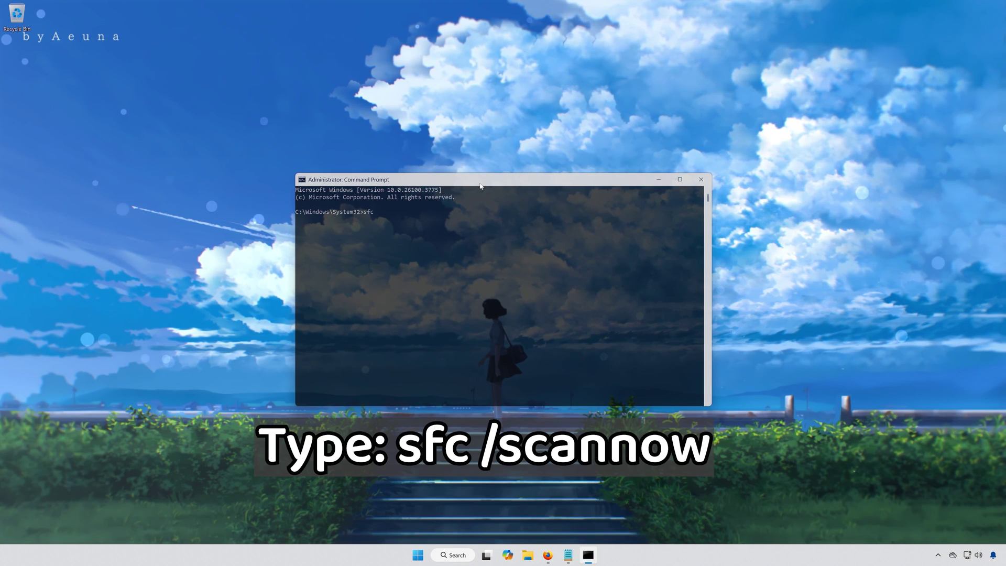
text( /scannow)
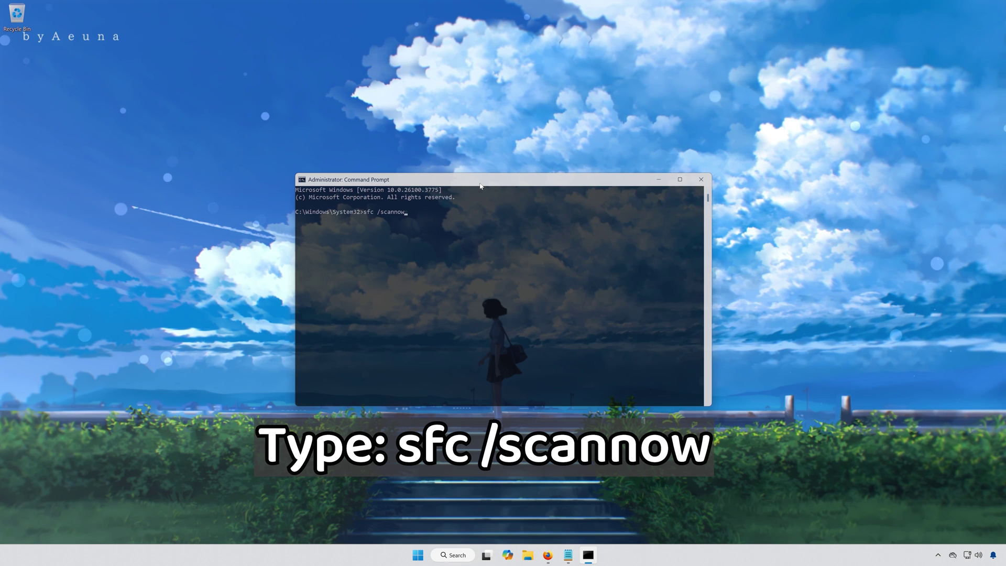
key(Return)
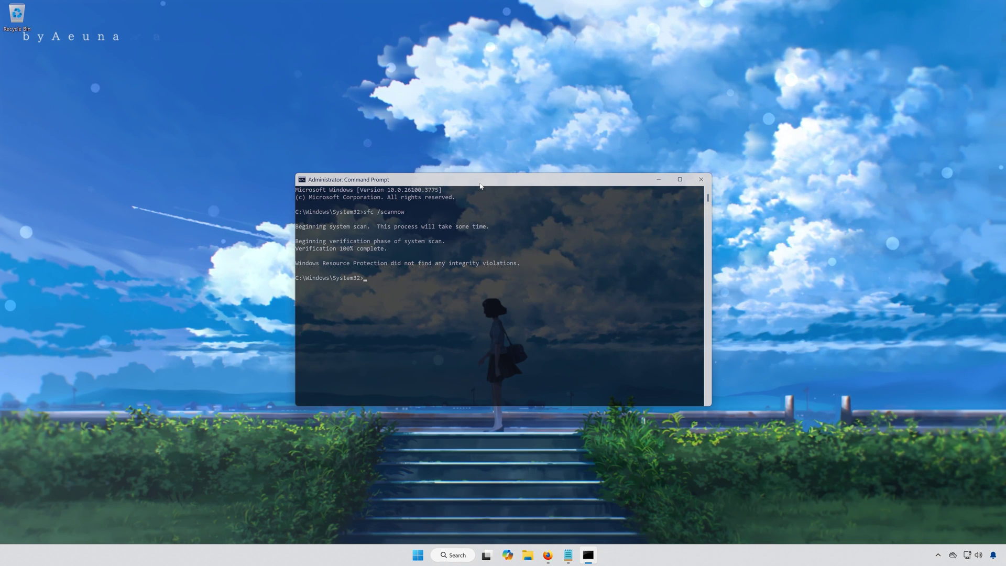
text(exit)
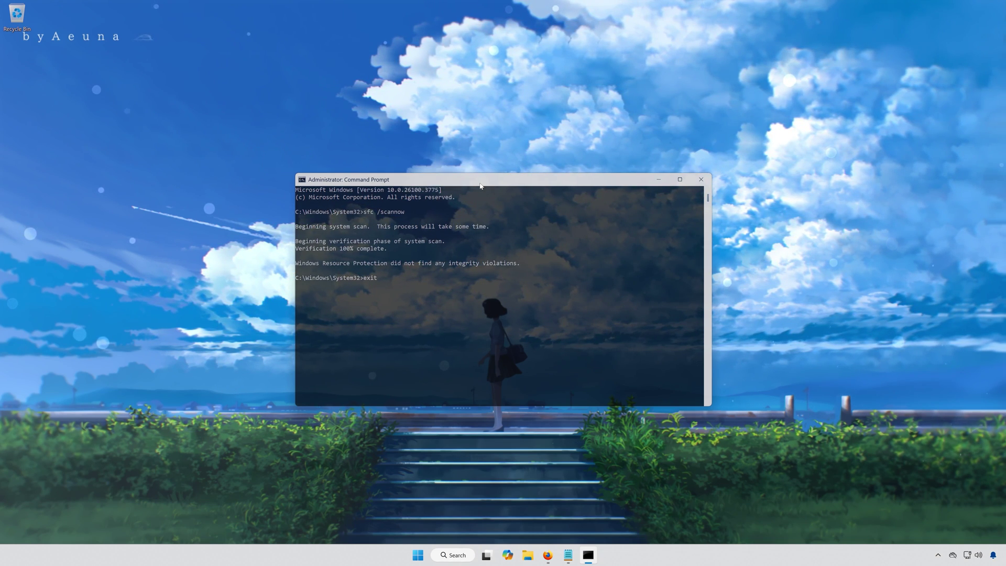
key(Return)
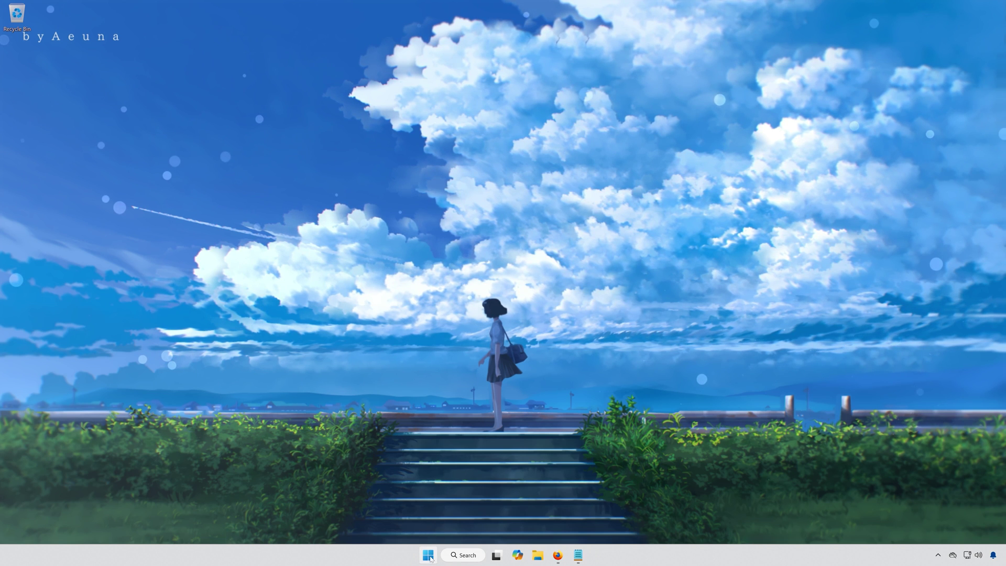
- Start a new Command Prompt with administrator rights and place its window near the centre of the desktop
click(429, 556)
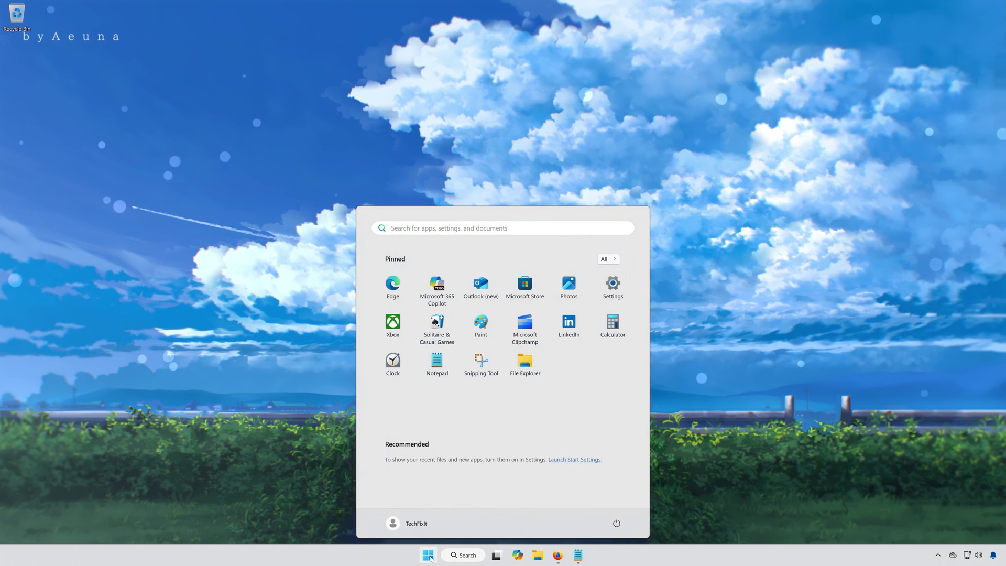
text(cmd)
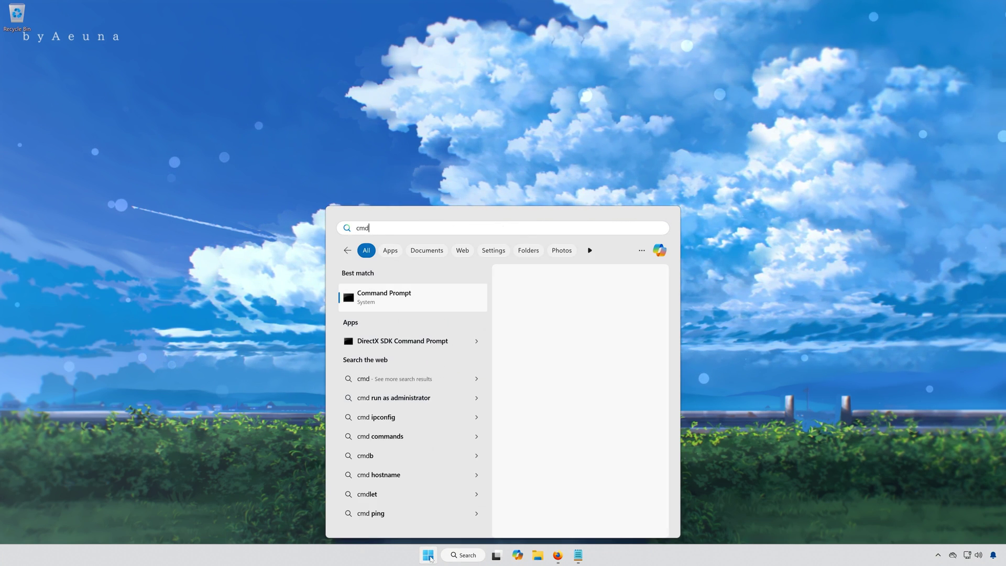
right_click(424, 295)
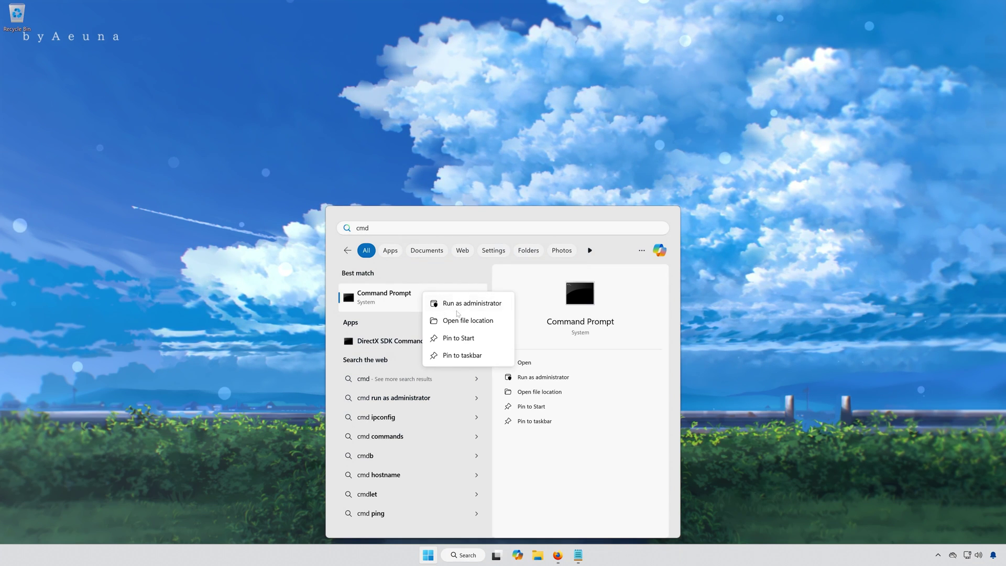
click(474, 304)
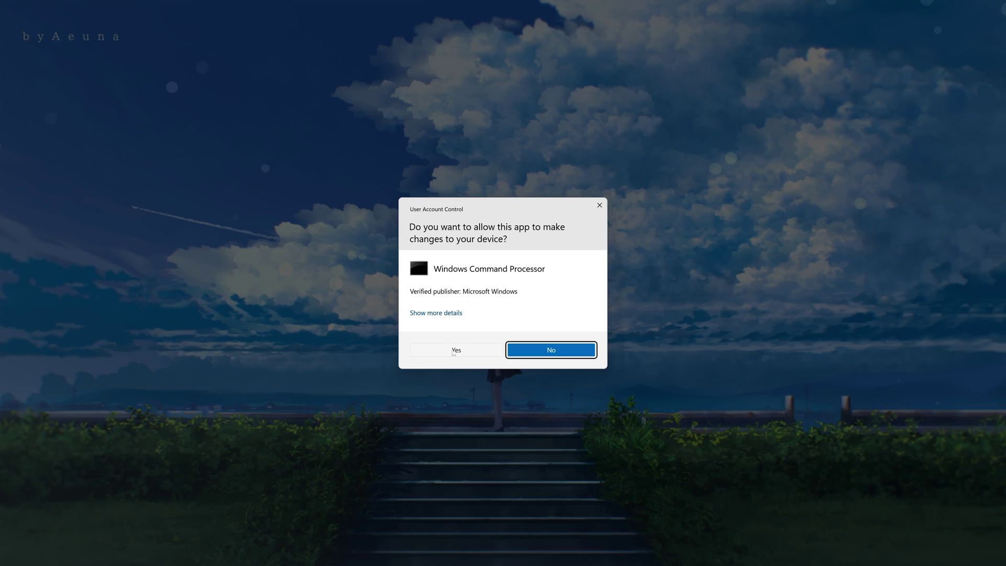
click(459, 350)
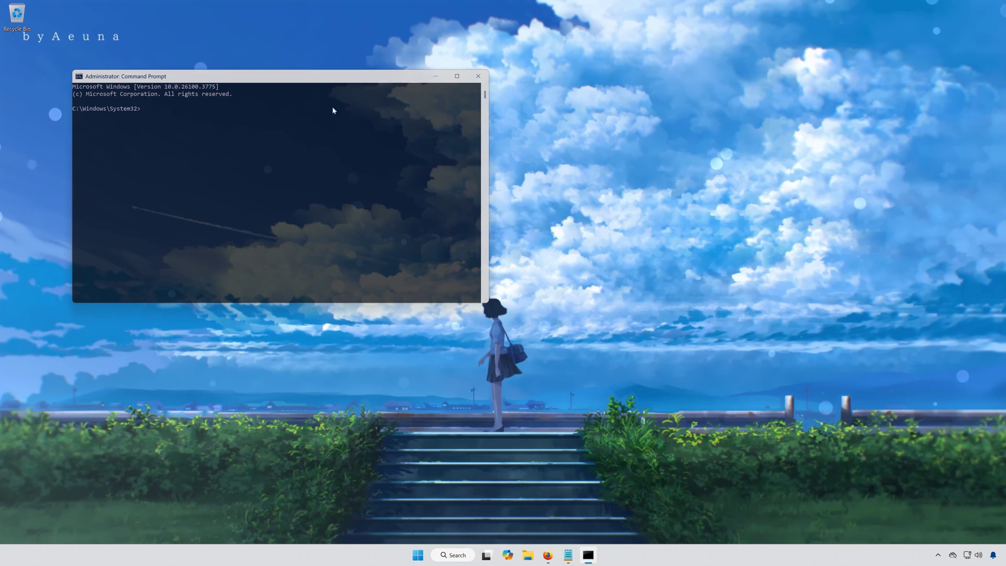
drag(330, 83, 498, 167)
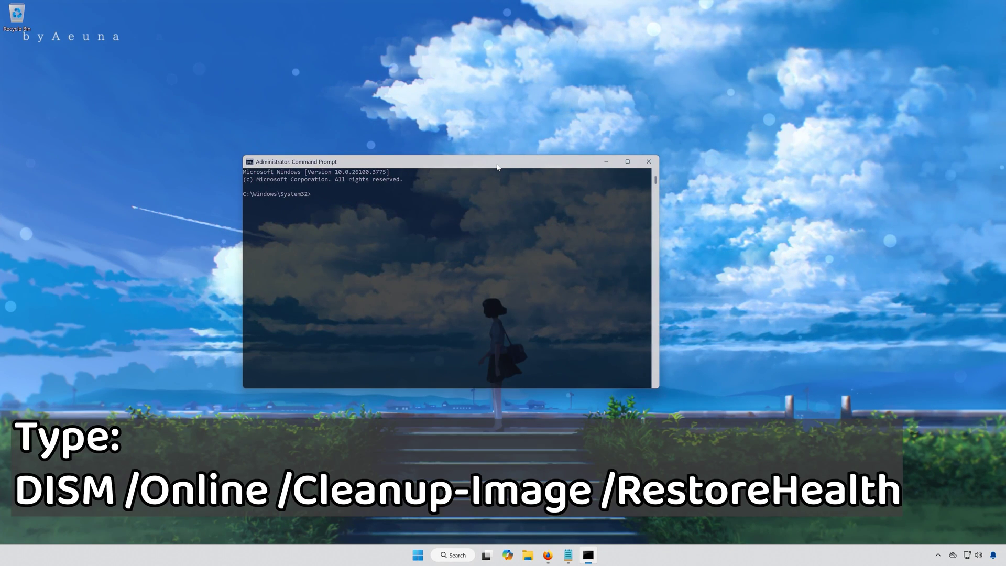
- Run dism /online /cleanup-image /restorehealth to repair the Windows image
text(dism /onli)
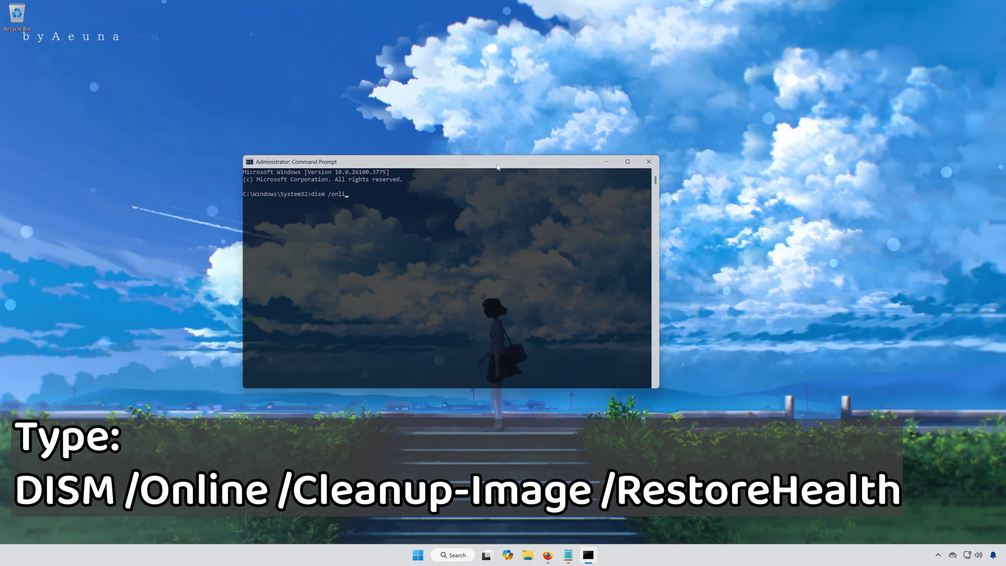
text(ne /clean)
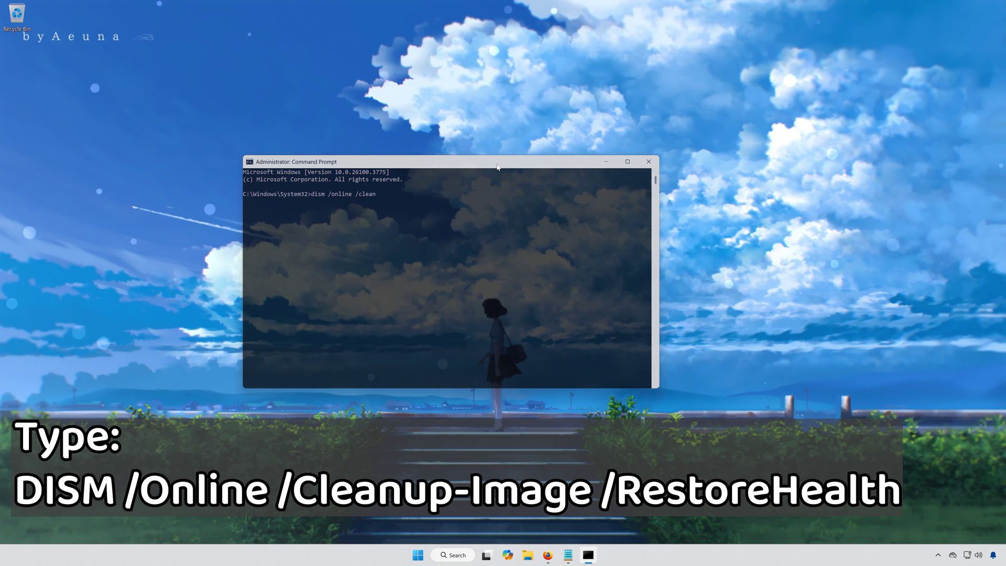
text(up-image )
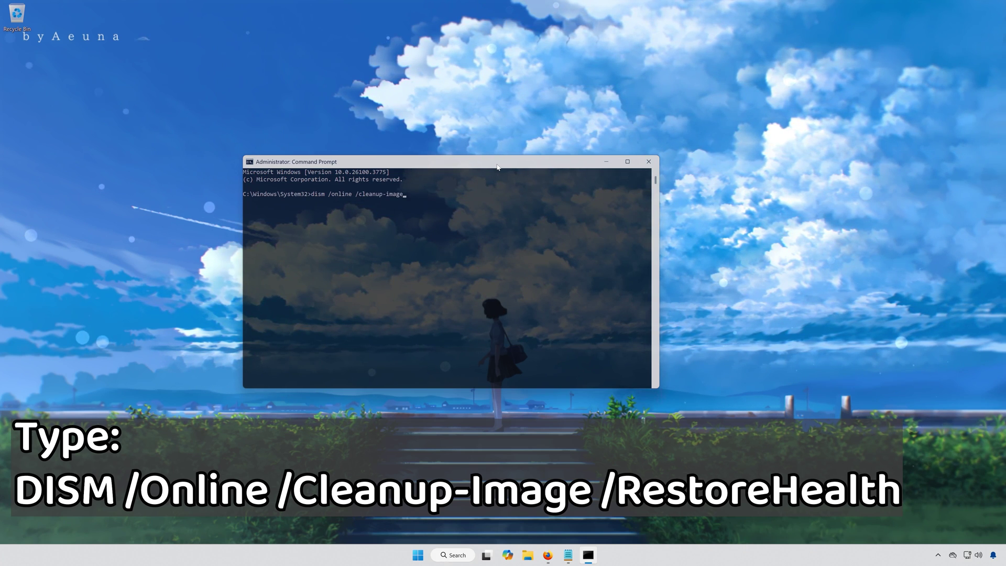
text(/restore)
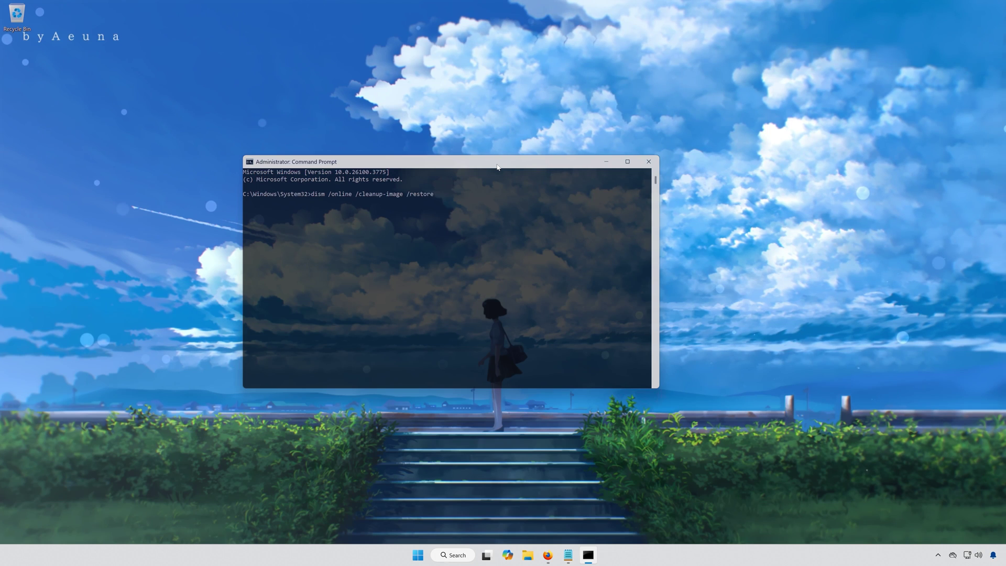
text(health)
key(Return)
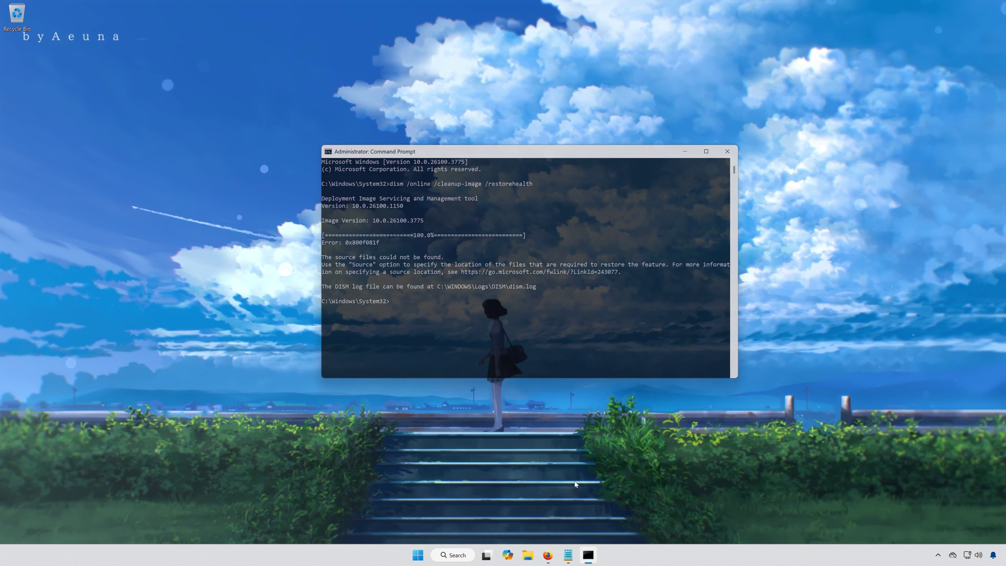
- Exit Command Prompt with the exit command
text(xit)
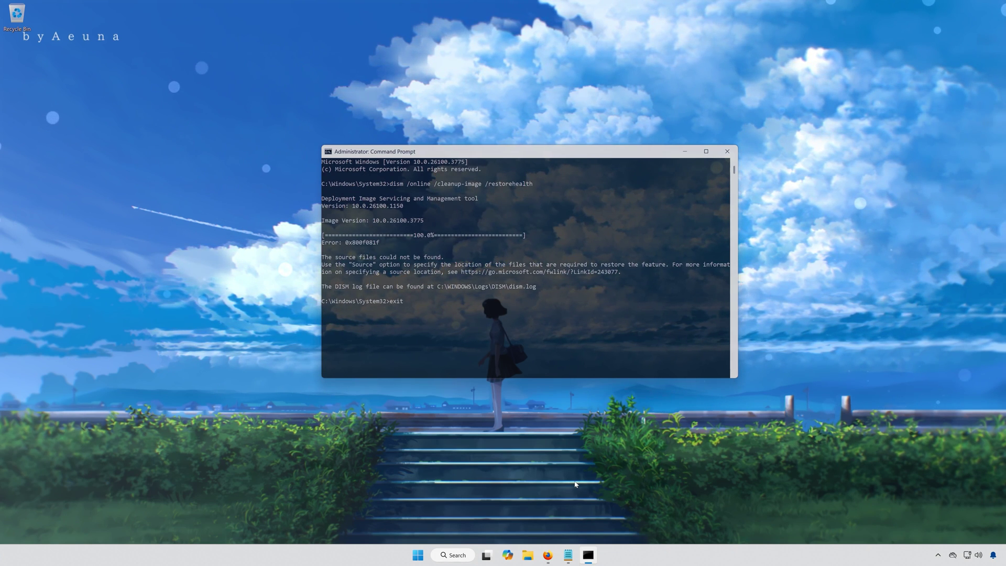
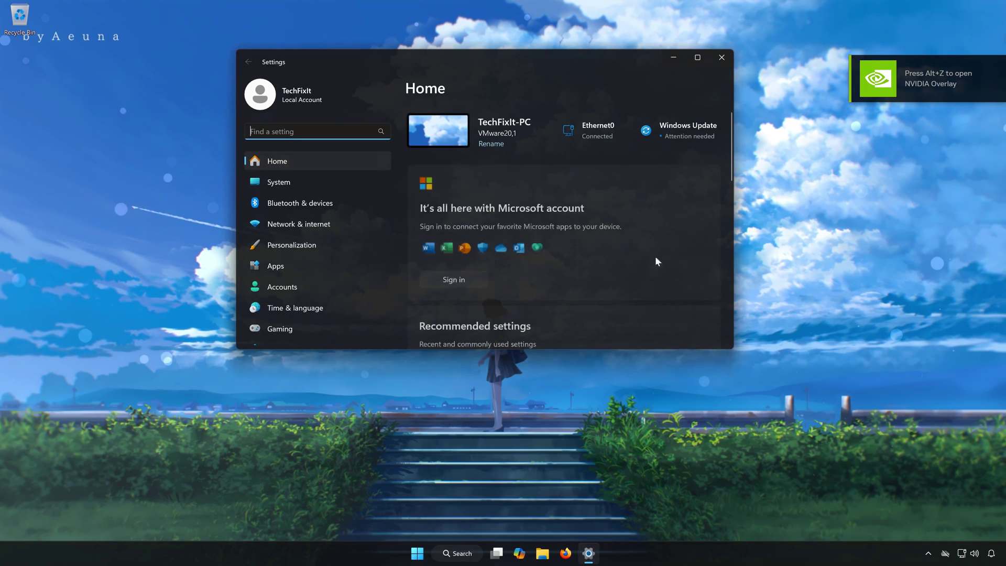
- Run the Windows Update troubleshooter from the other troubleshooters in System settings, close Settings, and reposition the Get Help window
drag(547, 61, 619, 107)
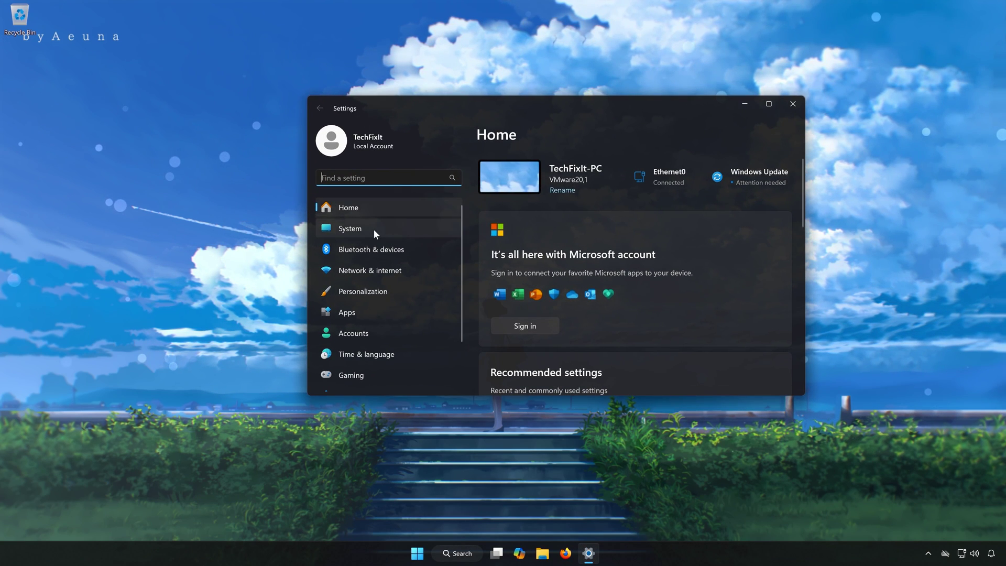
click(394, 226)
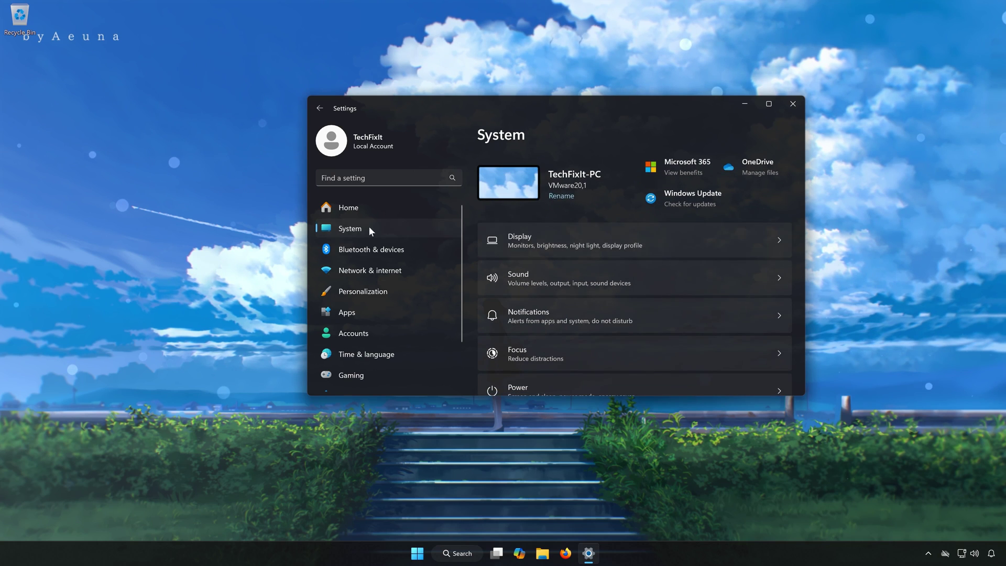
scroll(632, 310, down, 5)
scroll(632, 312, down, 2)
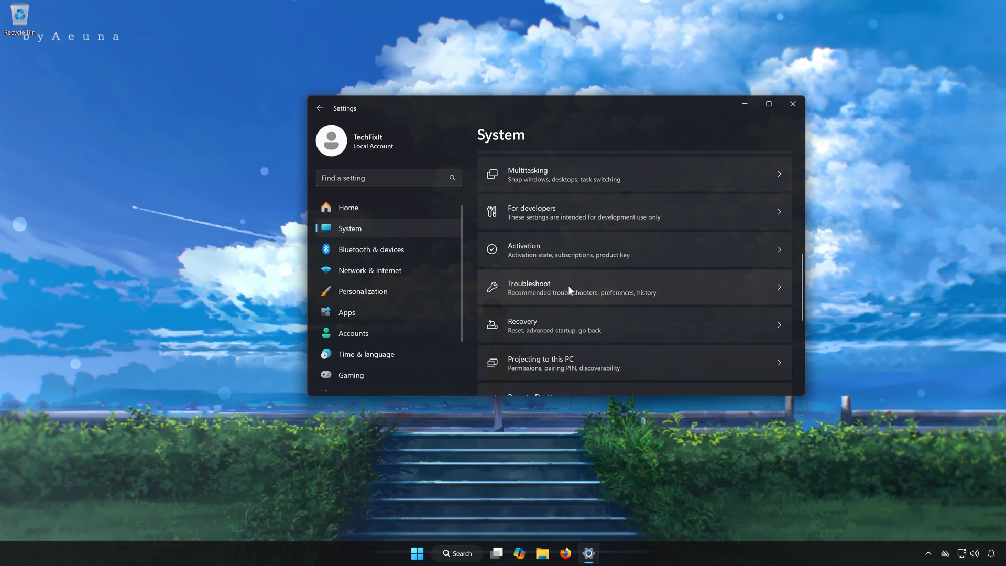
click(594, 286)
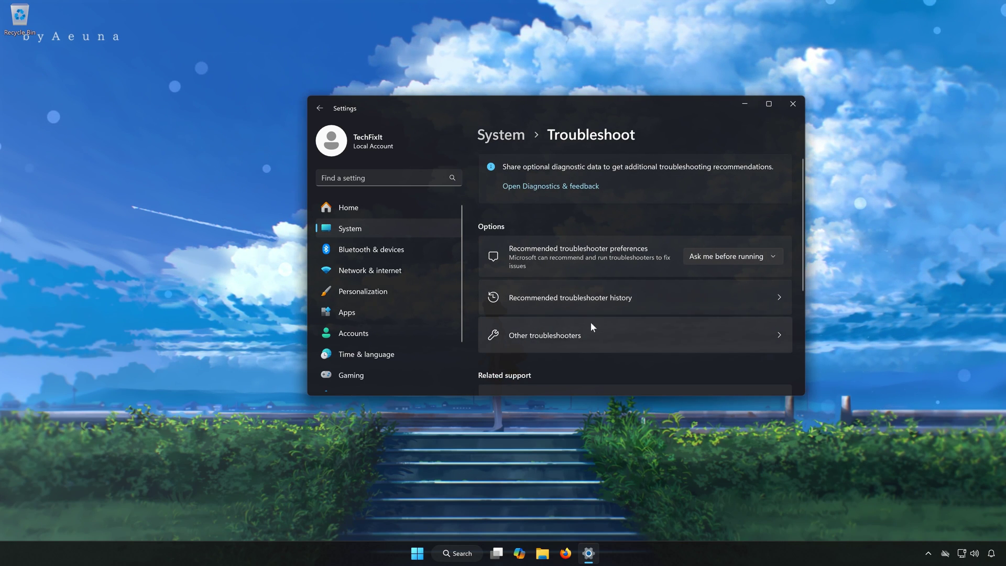
click(566, 336)
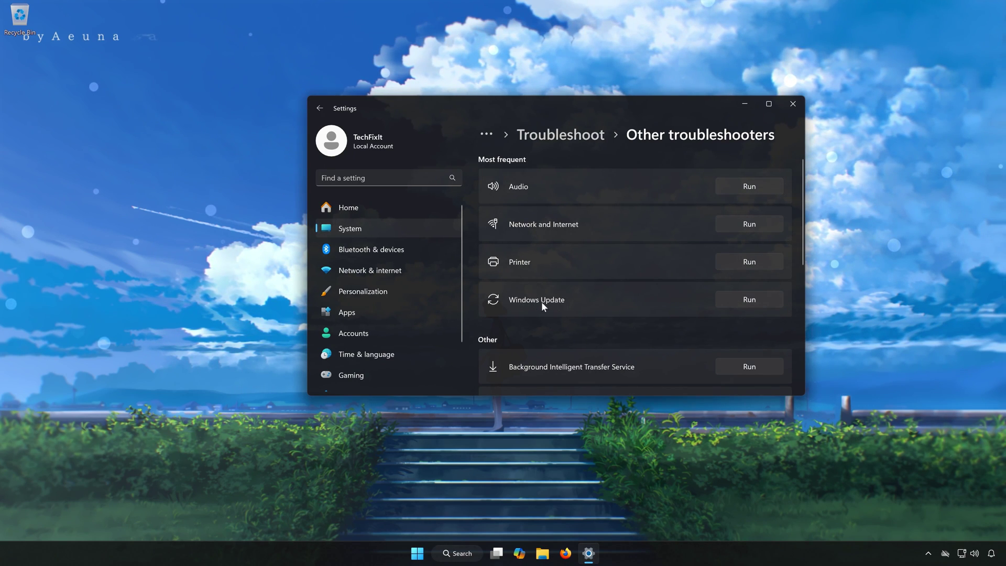
click(762, 299)
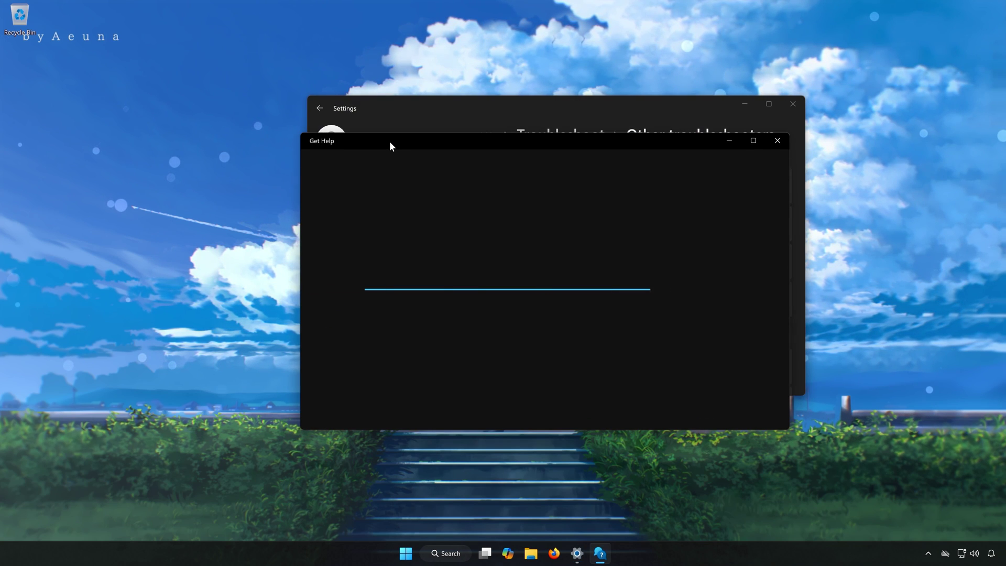
click(799, 104)
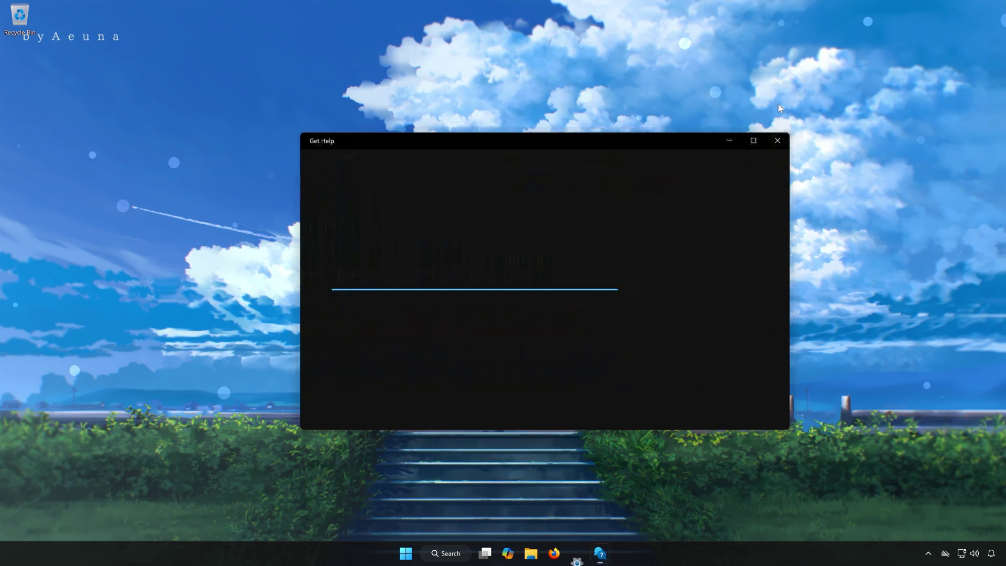
drag(614, 140, 628, 131)
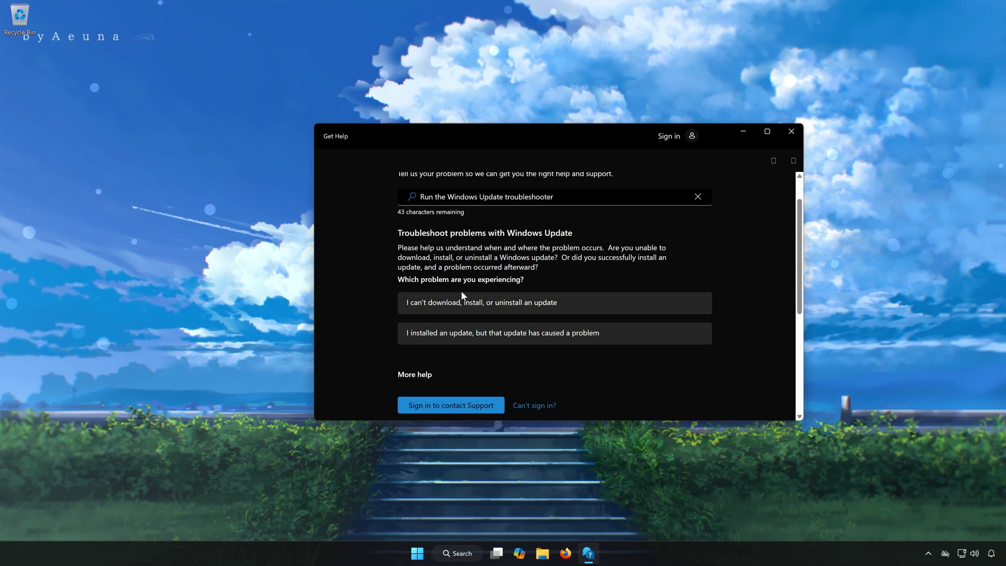
- Report being unable to download, install, or uninstall an update, allow the automated diagnostic, and answer that it solved the problem before closing Get Help
click(503, 304)
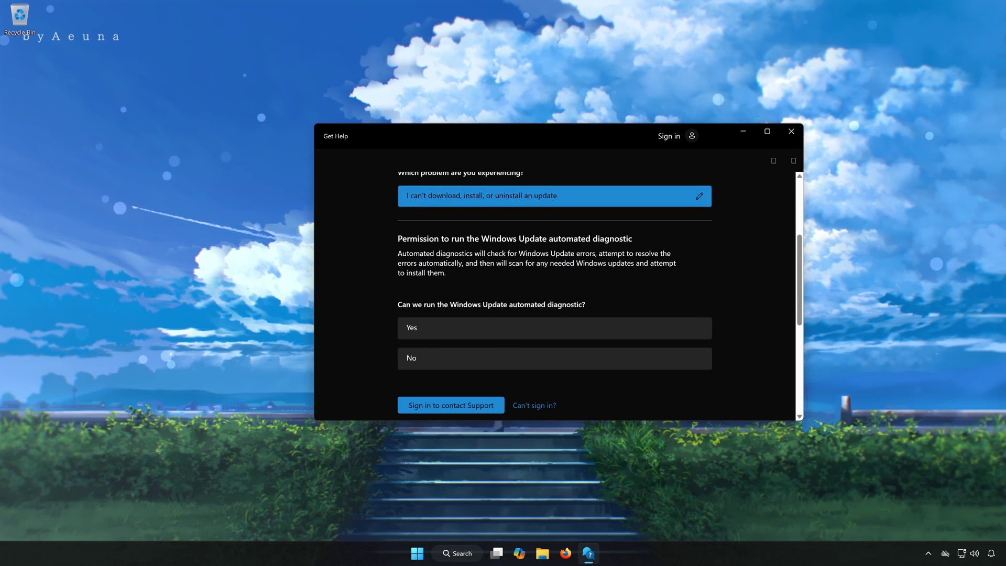
click(448, 335)
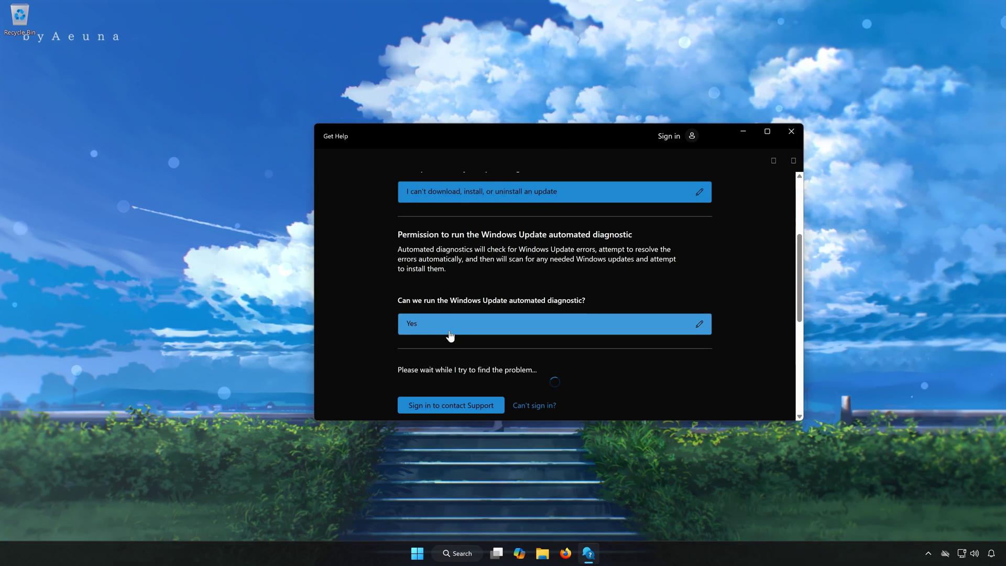
scroll(450, 353, up, 2)
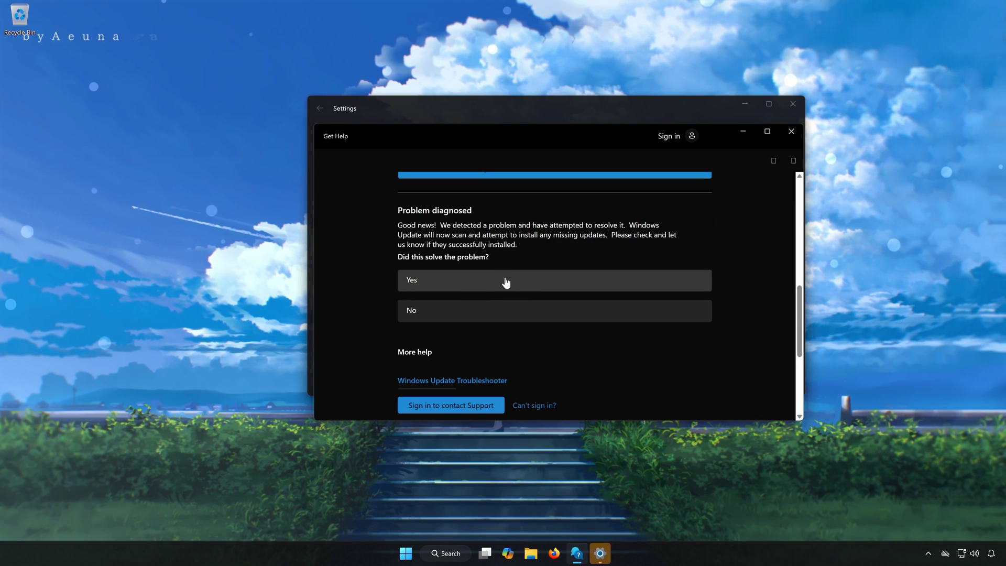
click(456, 287)
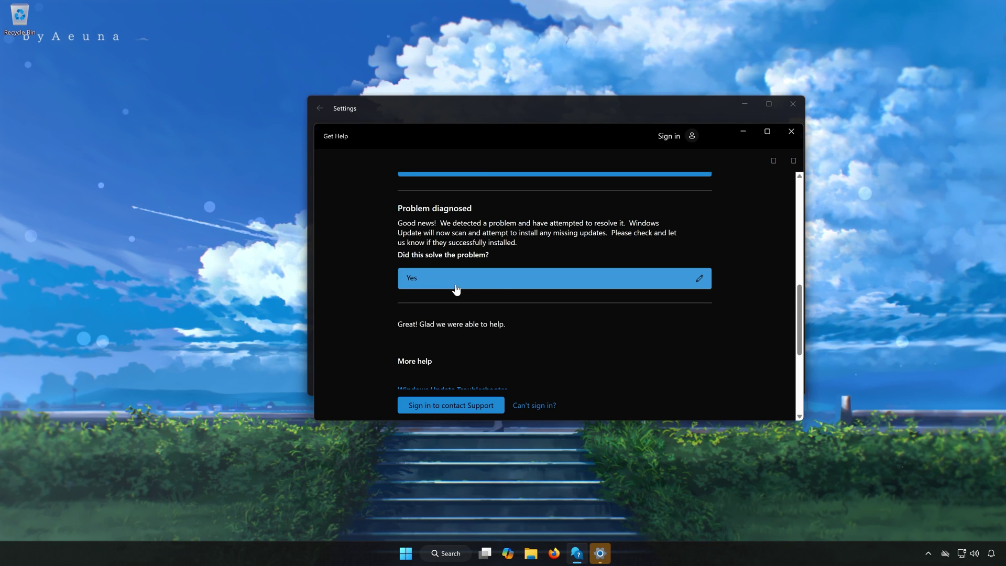
click(791, 131)
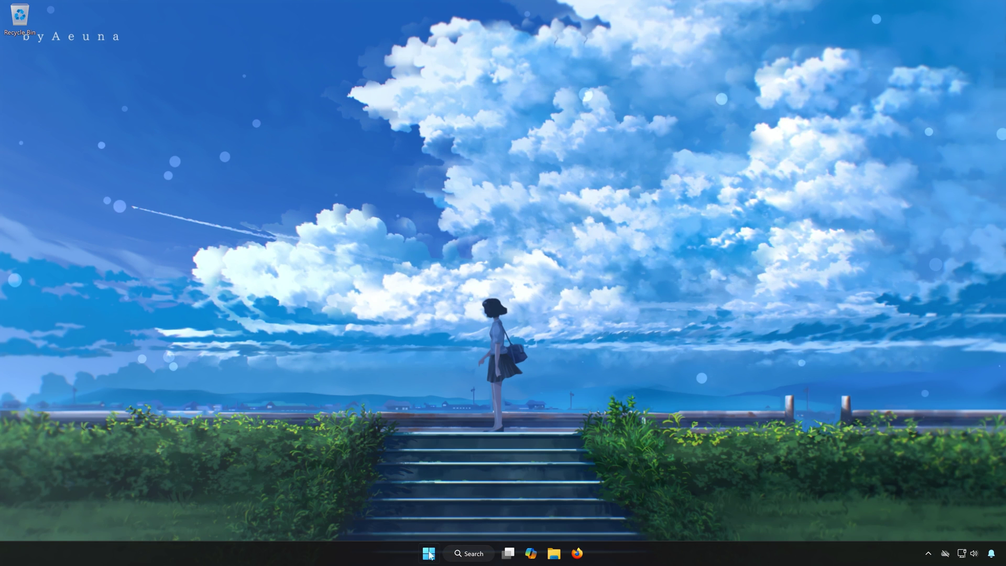
- Search for cmd, run Command Prompt as administrator, approve the elevation request, and move its window to the middle of the desktop
click(423, 559)
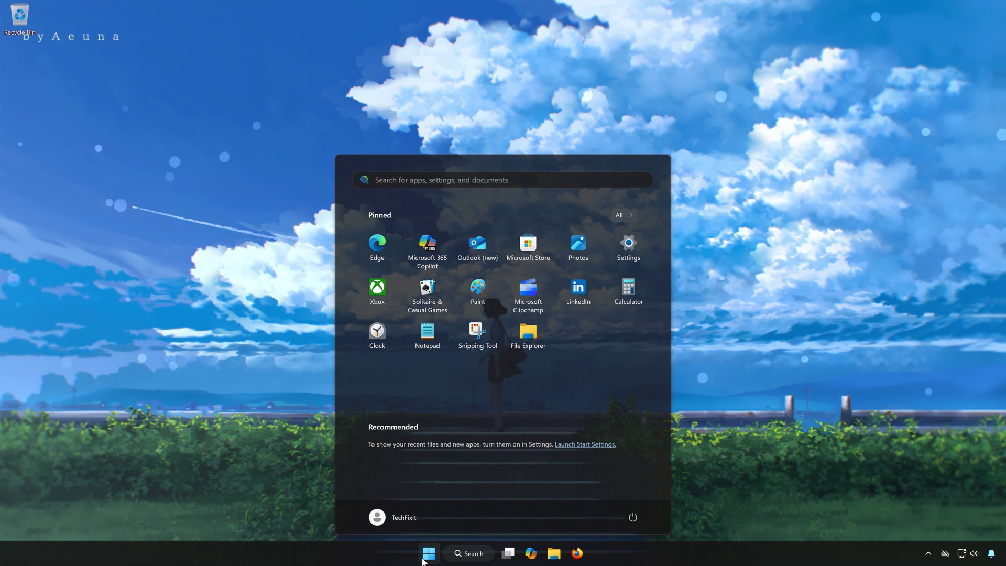
text(cmd)
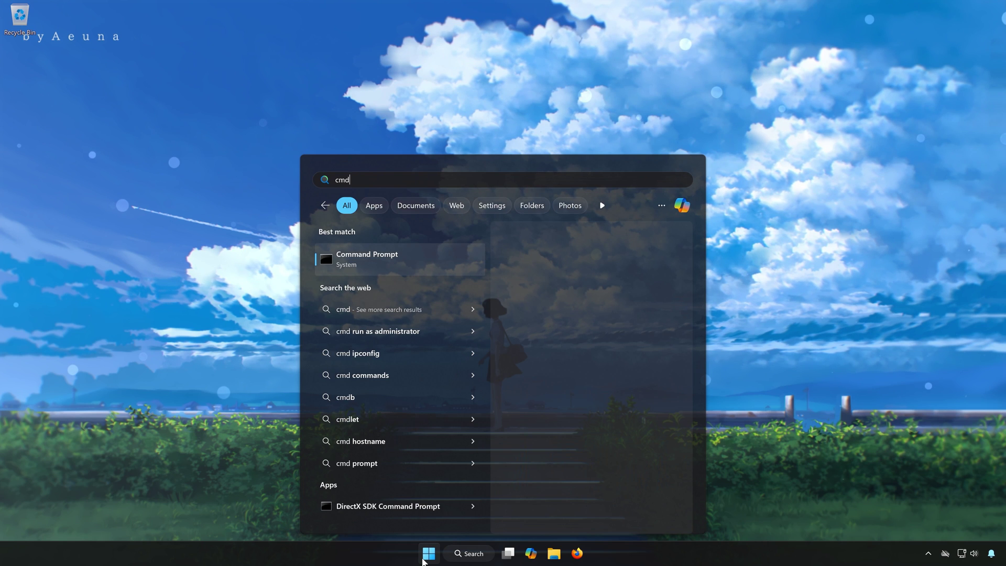
right_click(420, 253)
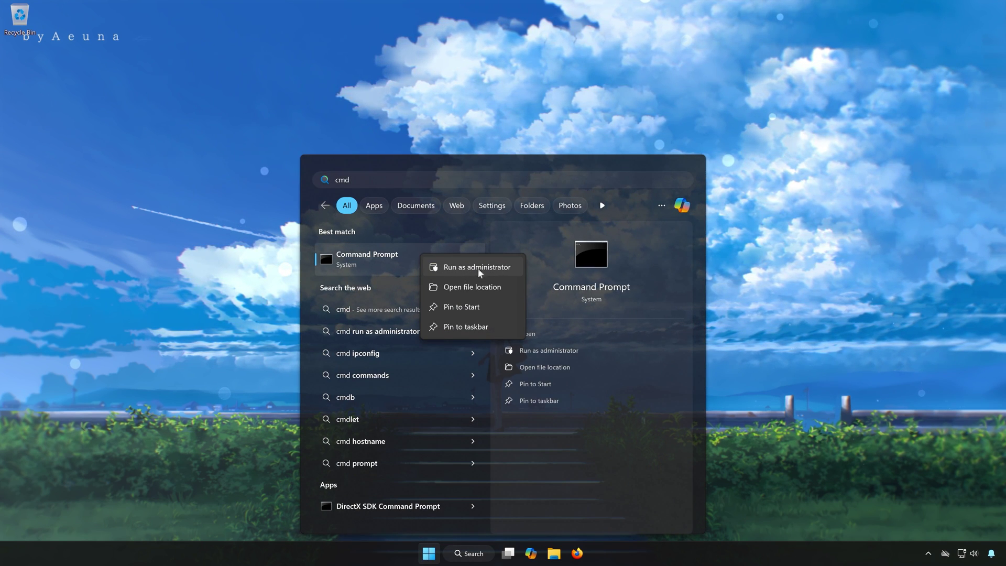
click(482, 266)
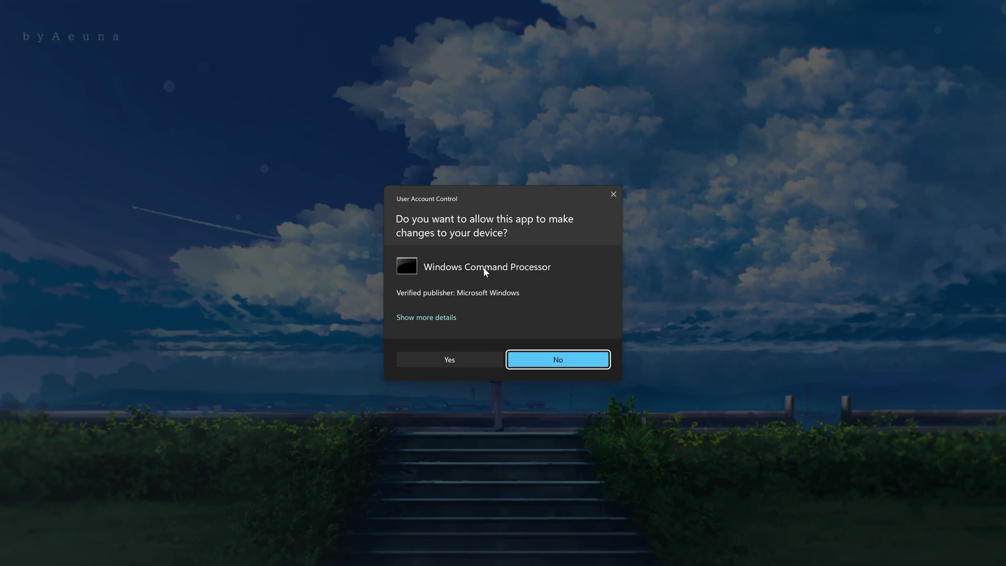
click(467, 355)
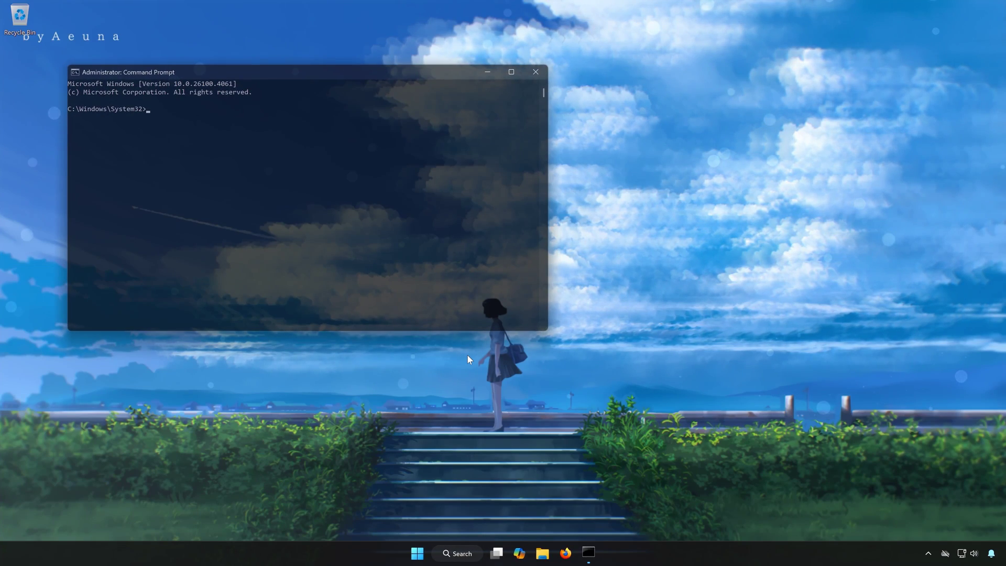
drag(348, 73, 525, 137)
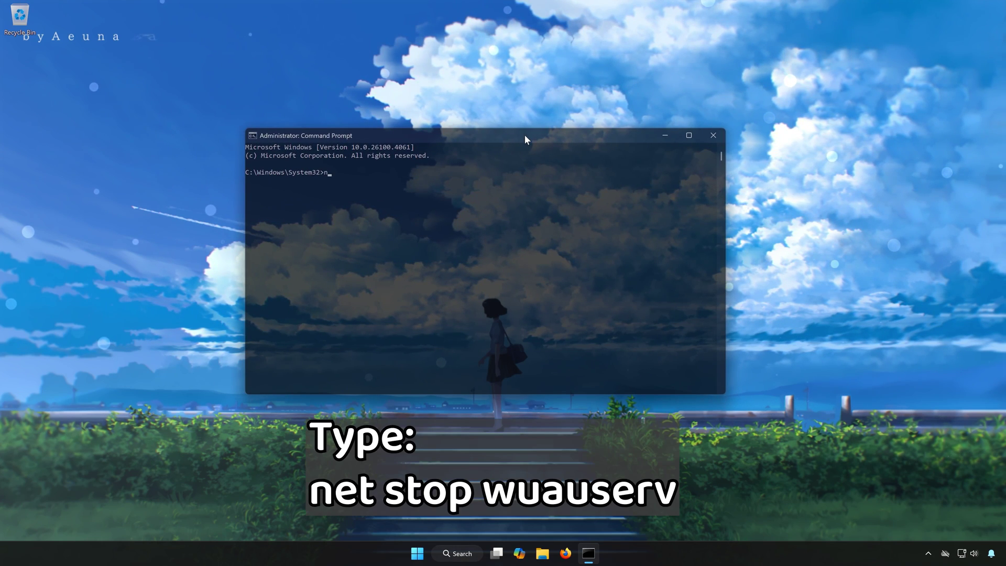
- Stop the Windows Update service with the command net stop wuauserv
text(net st)
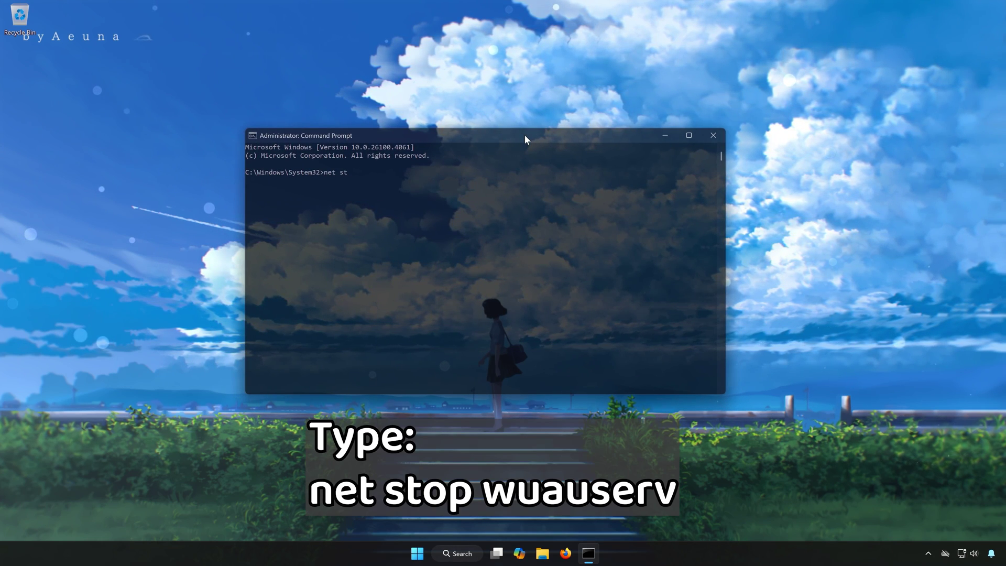
text(op wua)
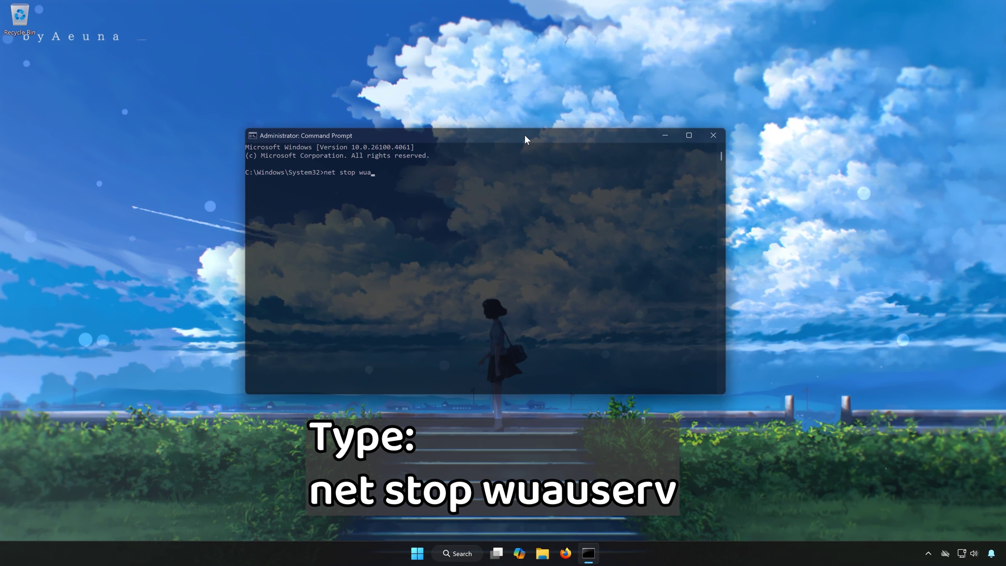
text(u)
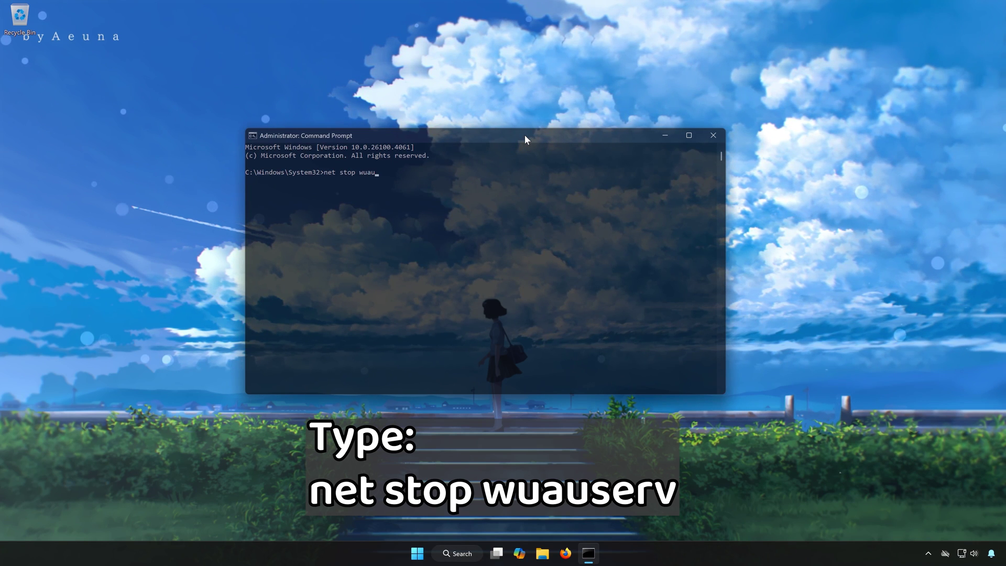
text(serv)
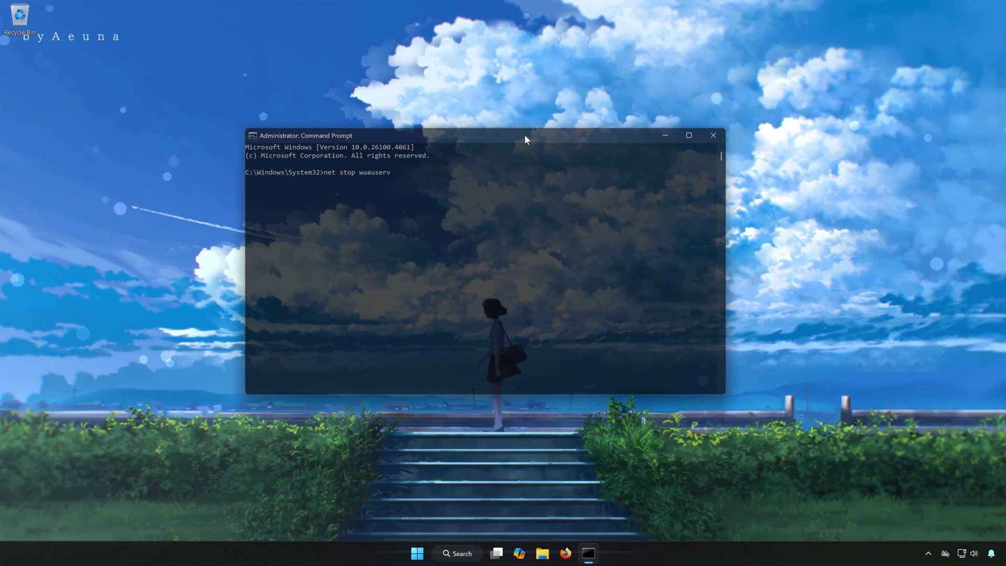
key(Return)
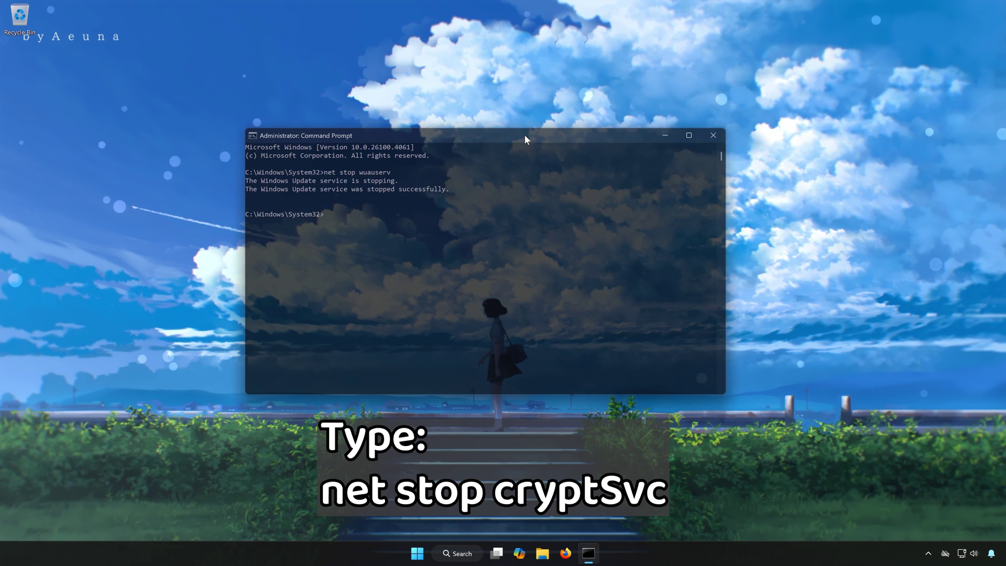
- Run net stop bits and net stop msiserver to stop the Background Intelligent Transfer and Windows Installer services
text(net)
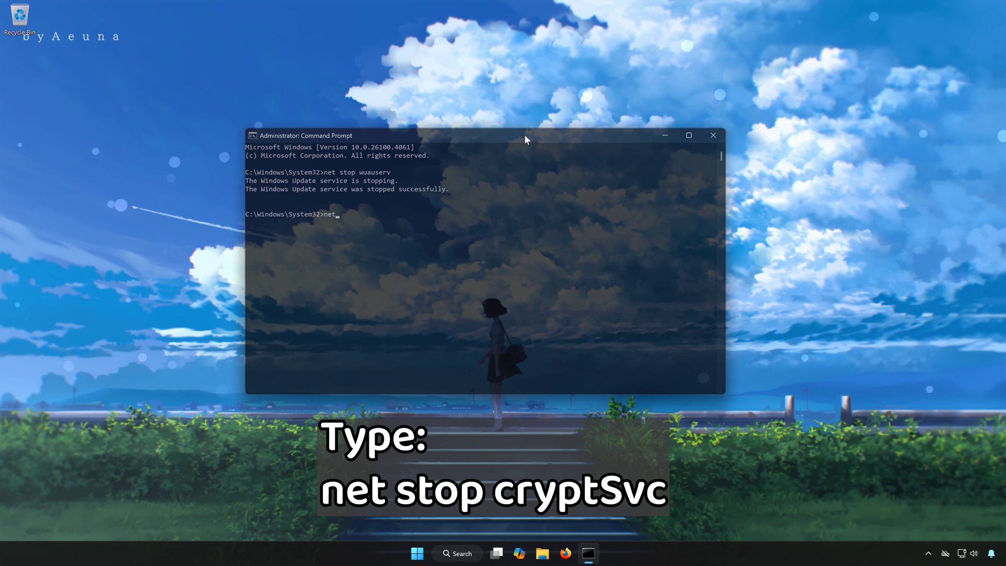
text( stop)
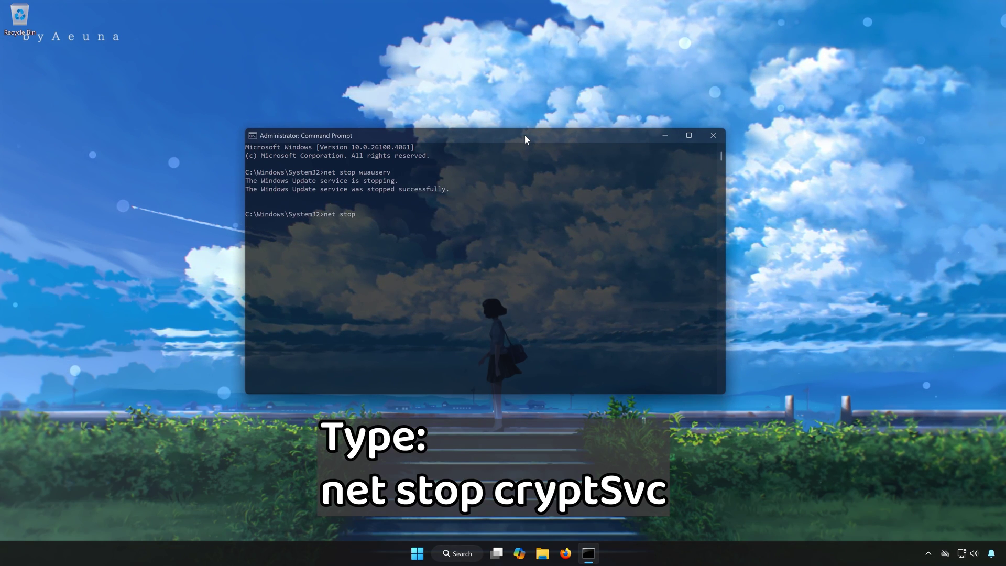
text( bits)
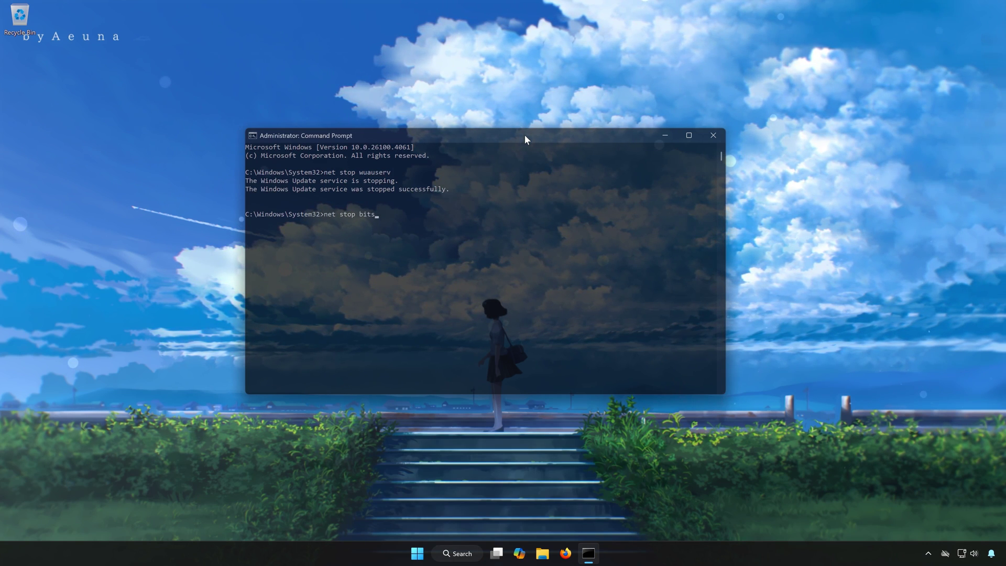
key(Return)
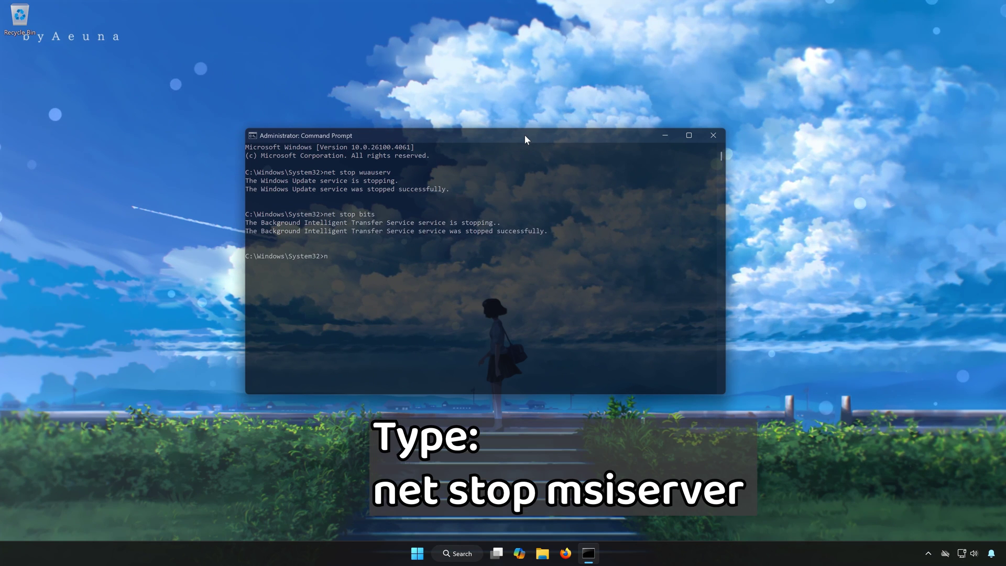
text(net stop msiserver)
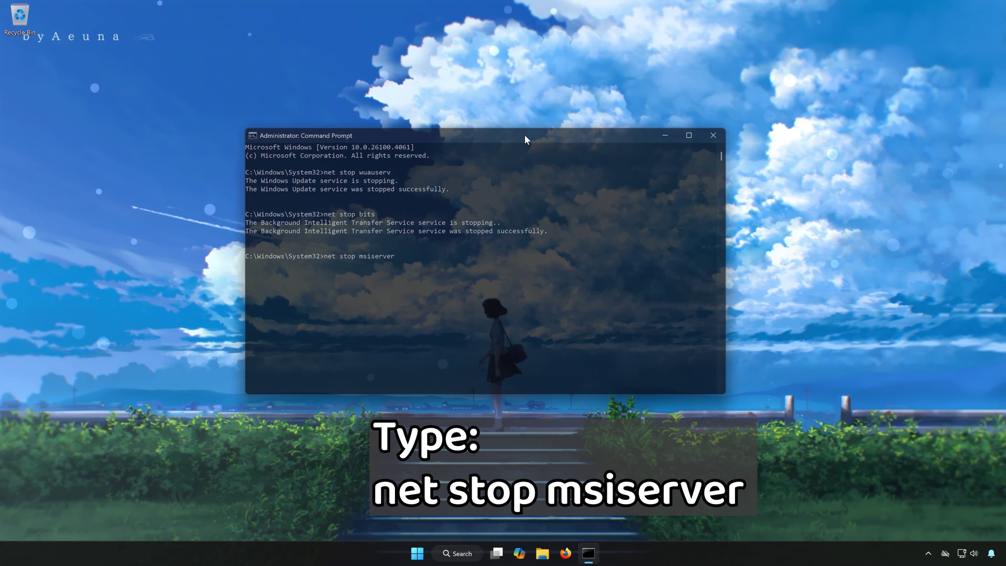
key(Return)
- Rename the C:\Windows\SoftwareDistribution folder to SoftwareDistribution.old with the ren command
text(ren)
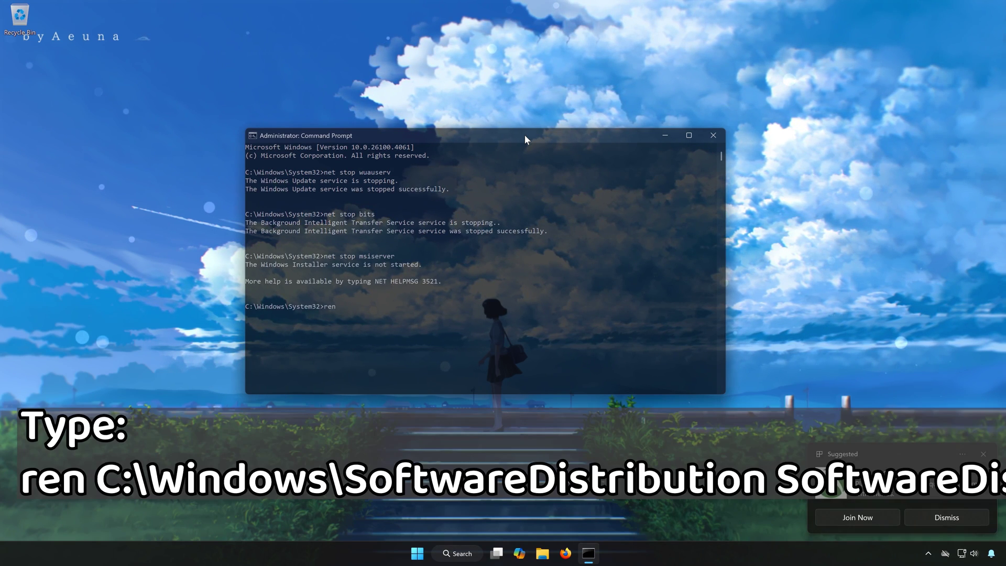
text( C:\Wind)
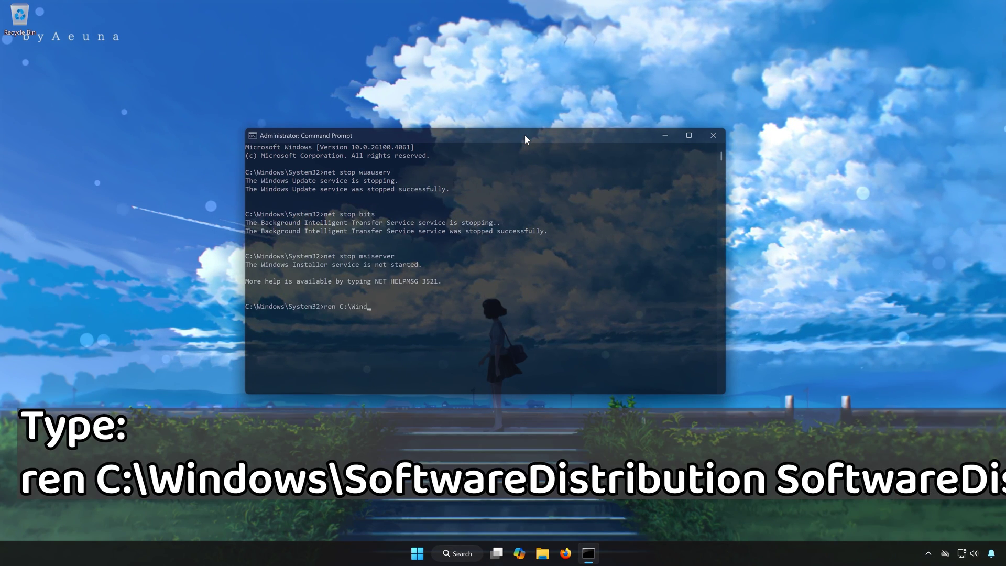
text(ows\SoftwareDistribution)
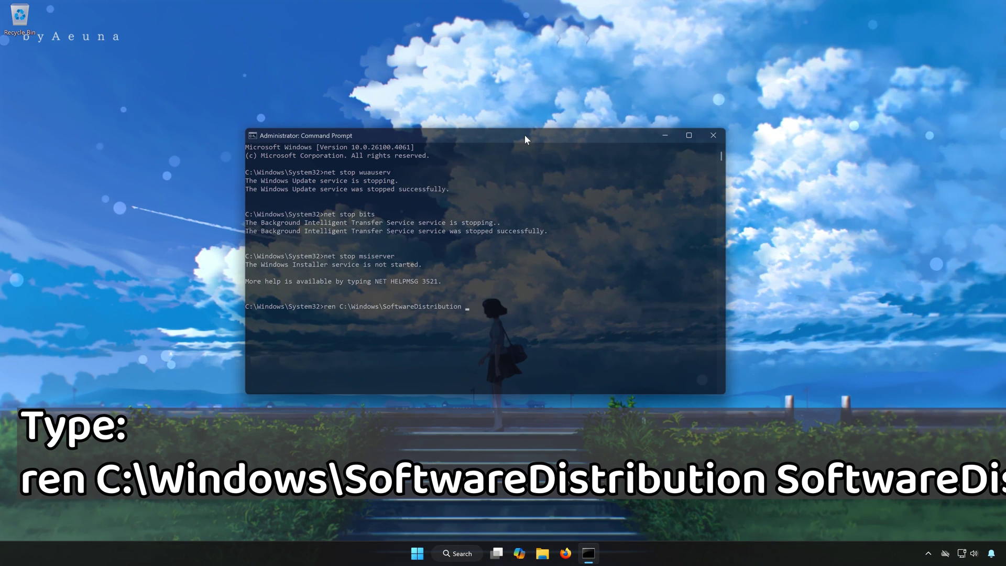
text( SoftwareDis)
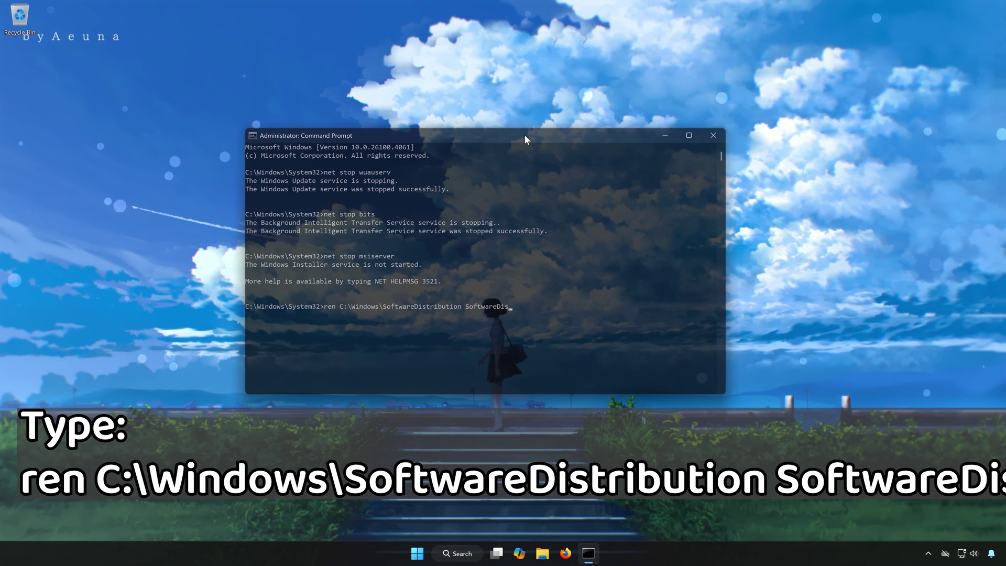
text(tribution.old)
key(Return)
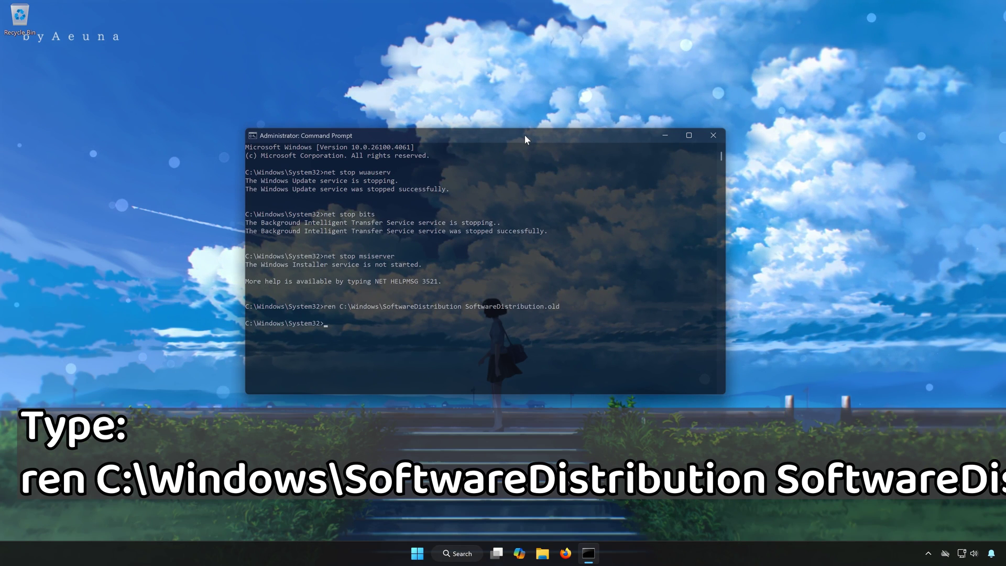
- Try to rename the C:\Windows\System32\catroot2 folder to catroot.old with the ren command
text(ren C:\Windows)
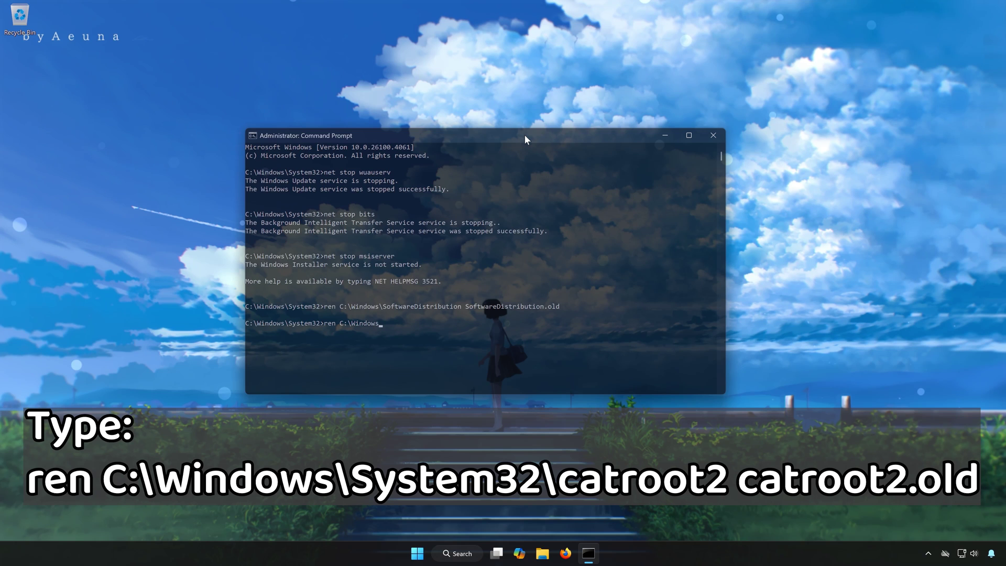
text(\System3)
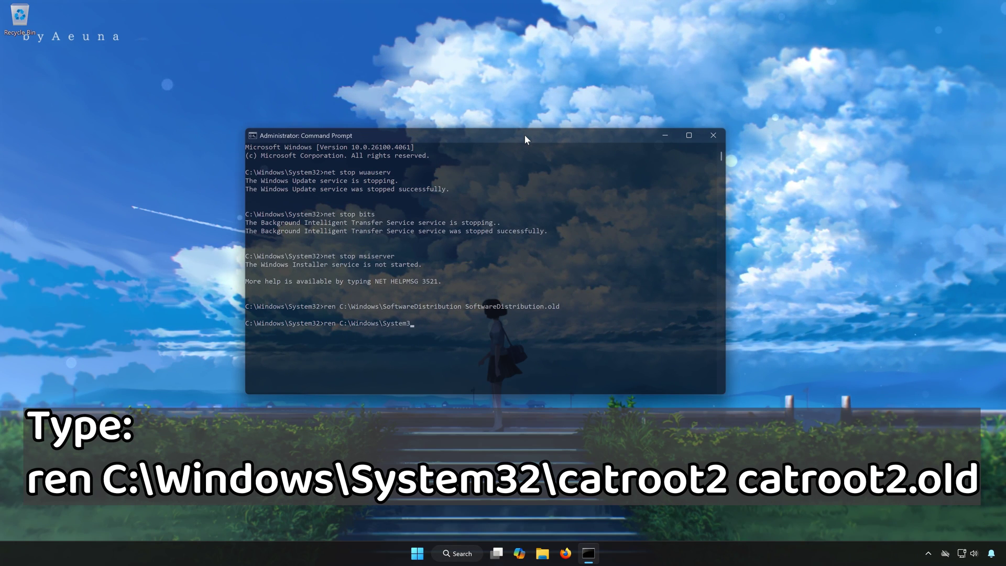
text(2\ca)
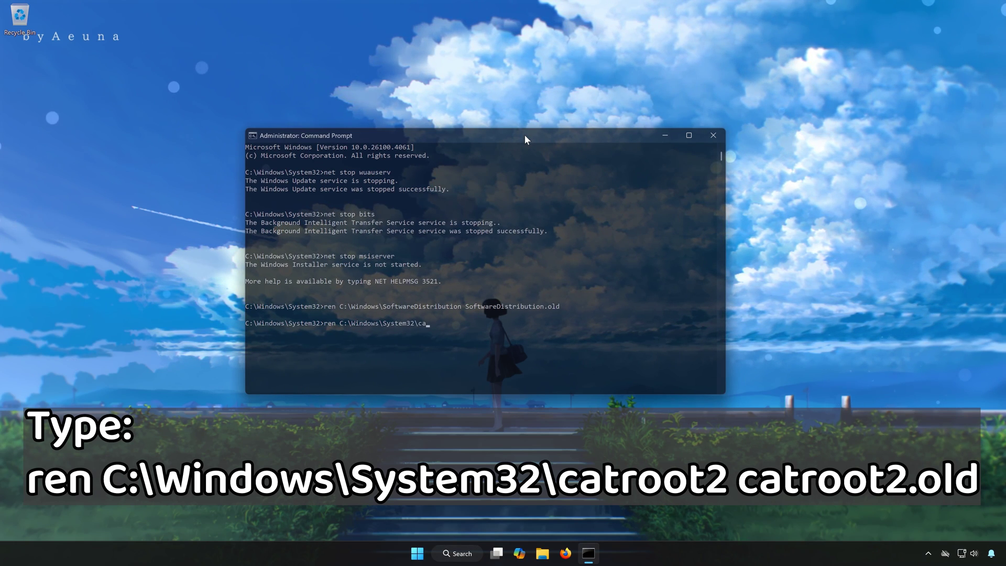
text(troot2)
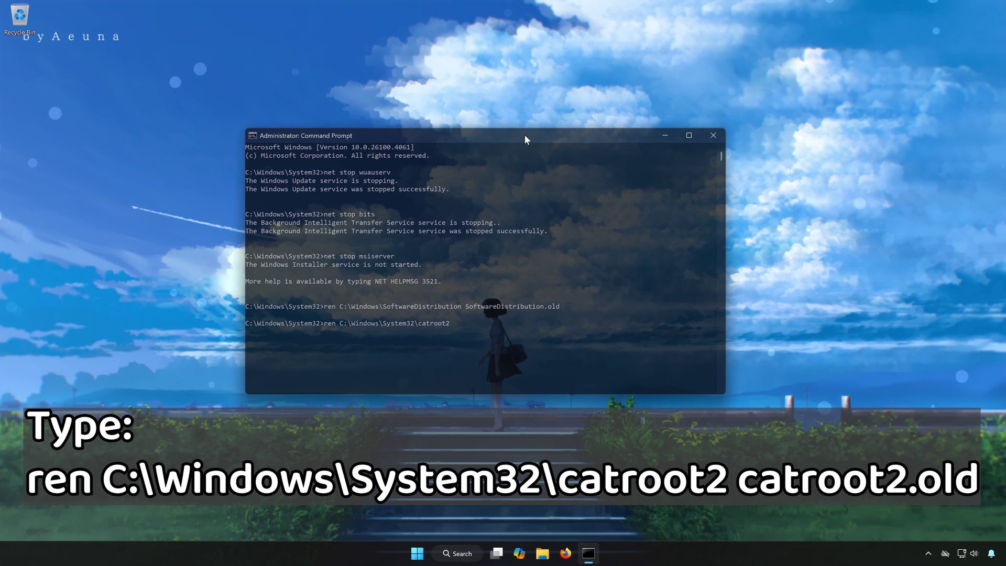
text( catroot.old)
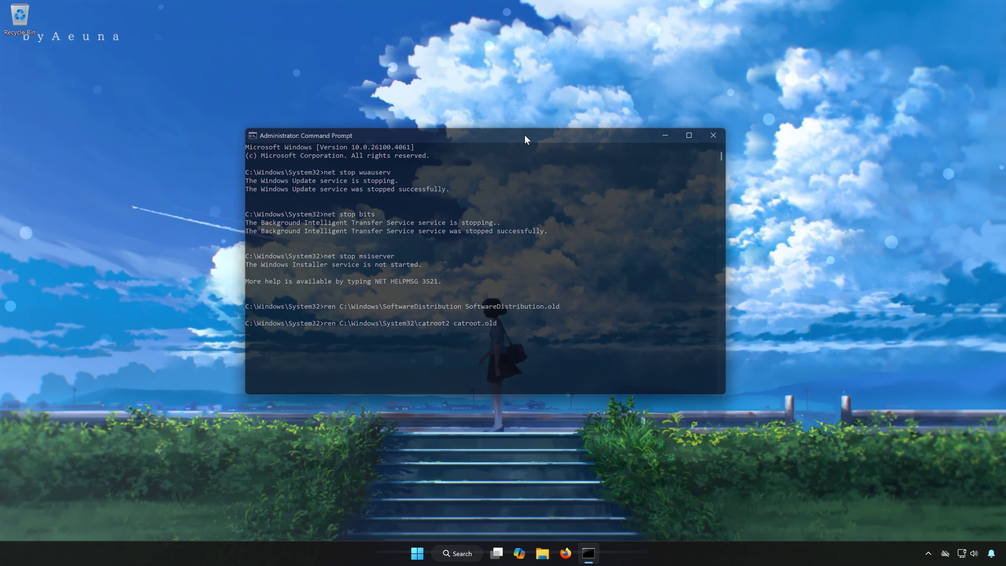
key(Return)
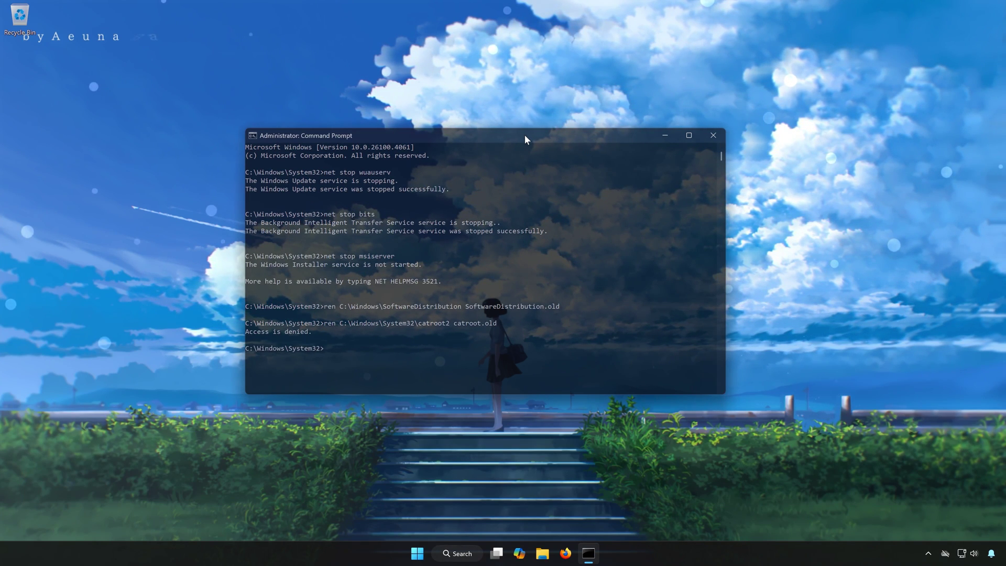
- Start the Windows Update service with the command net start wuauserv
text(net st)
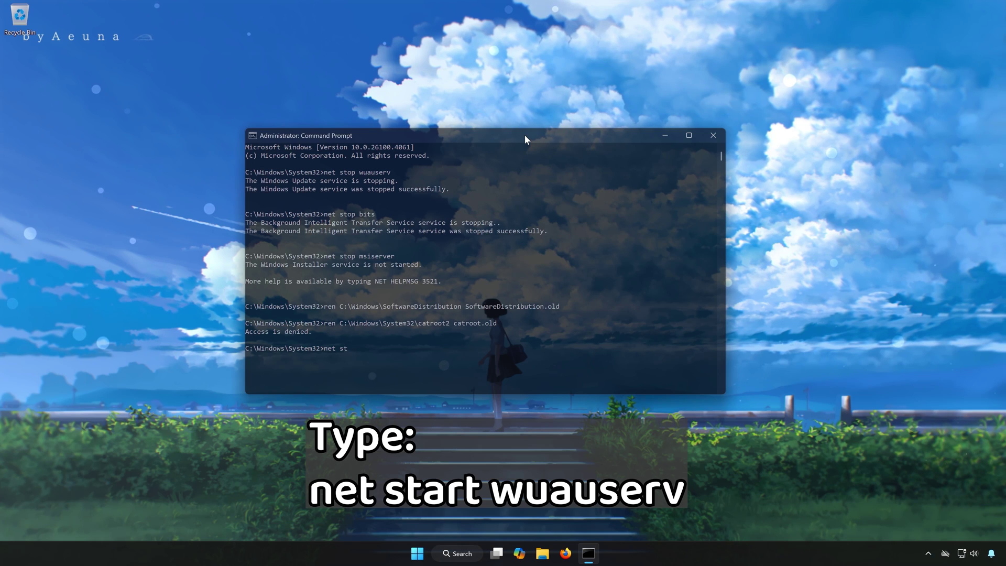
text(art wu)
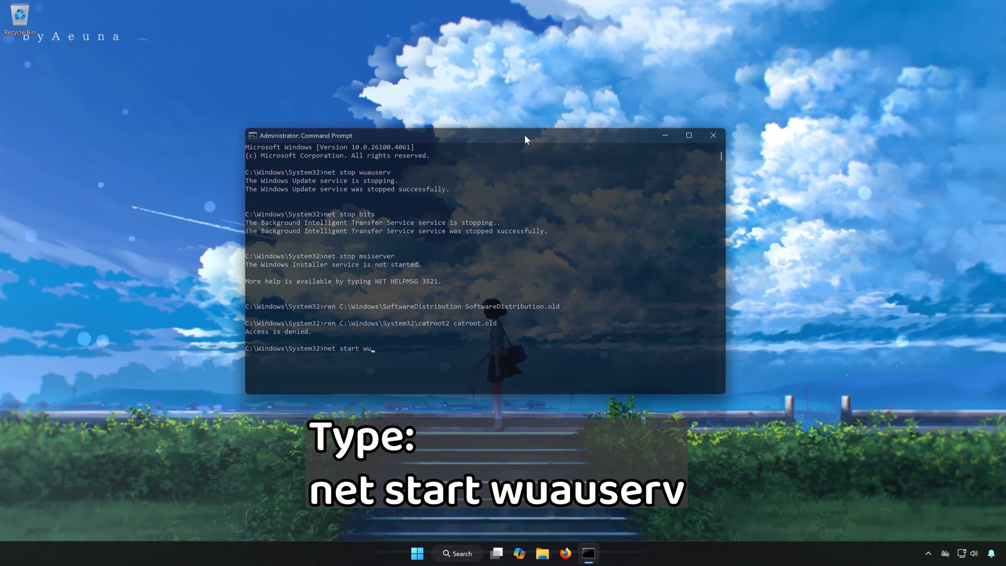
text(auserv)
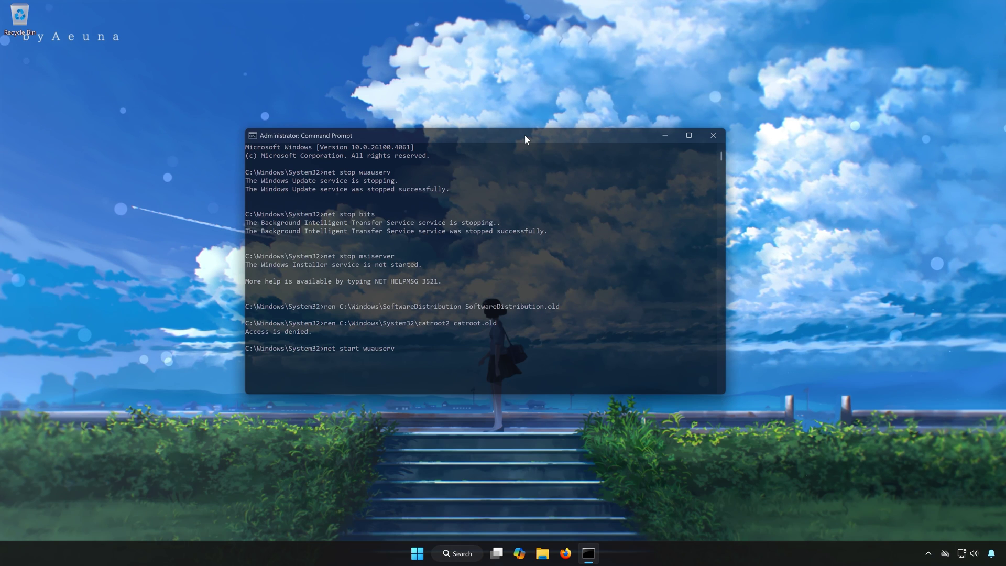
key(Return)
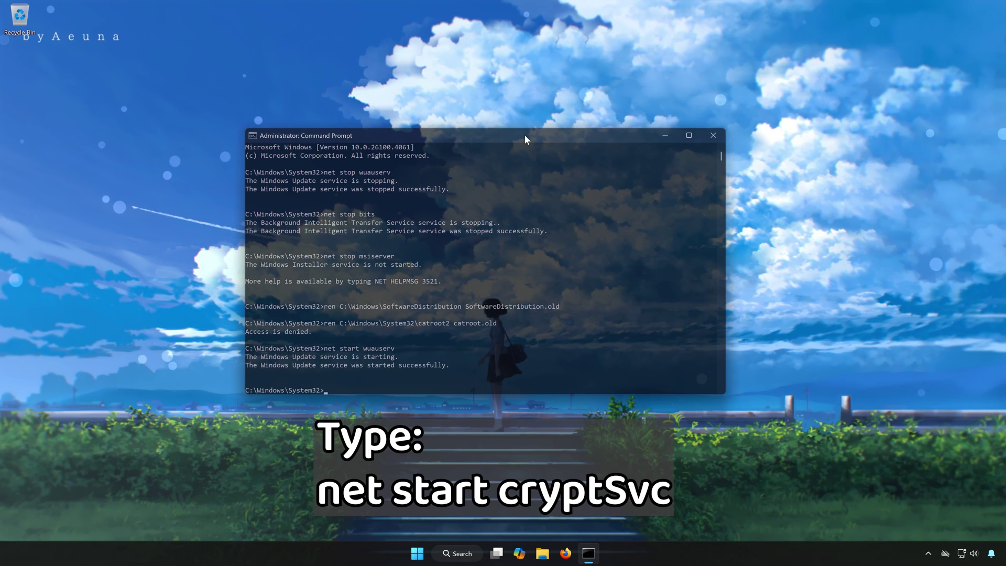
- Run net start cryptSvc to start the Cryptographic Services service
text(net start cr)
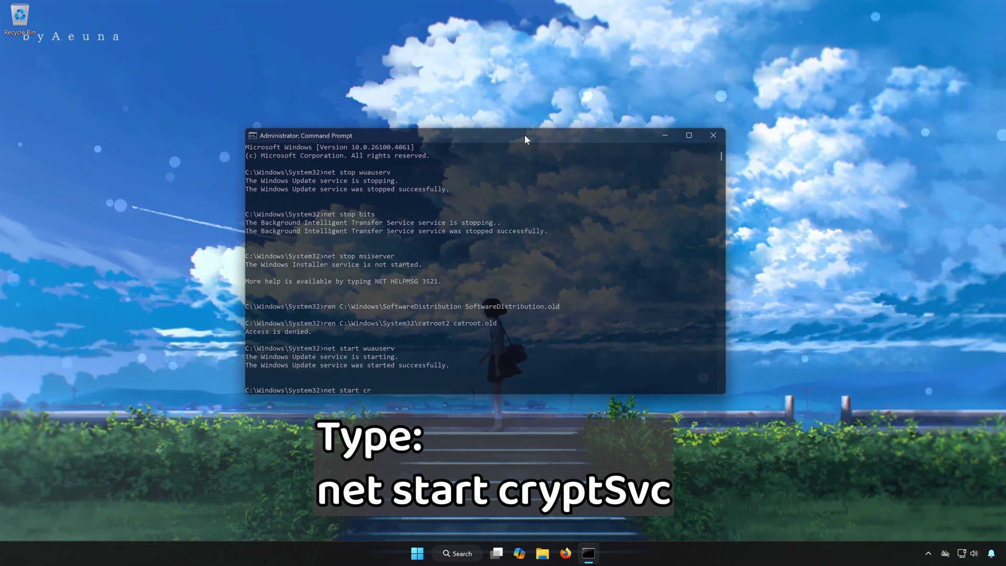
text(ypt)
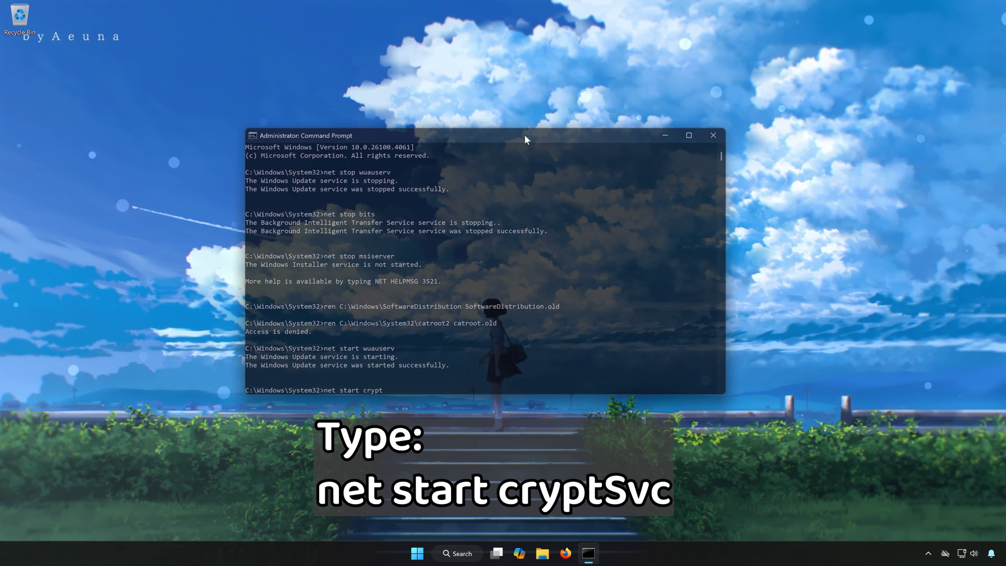
text(S)
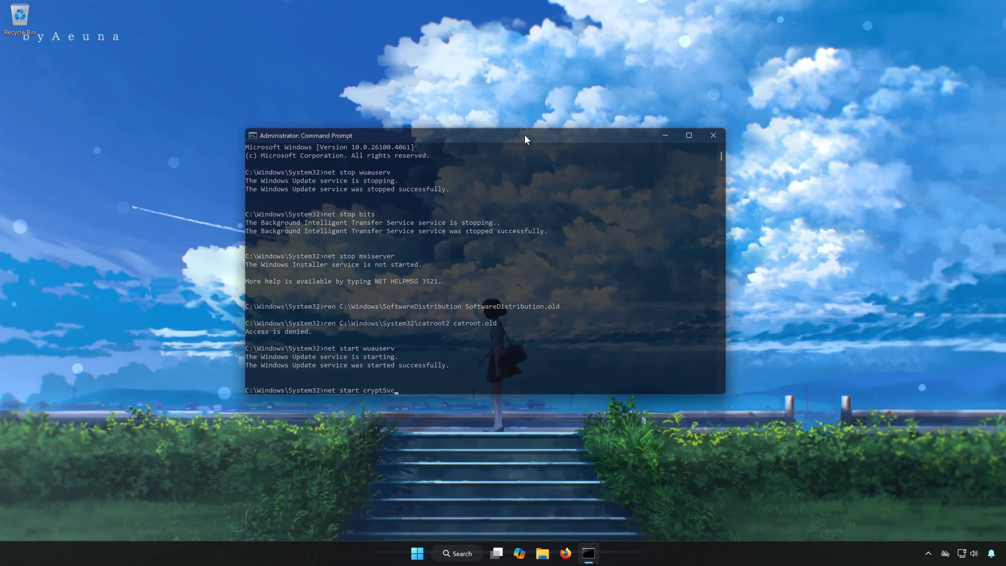
text(vc)
key(Return)
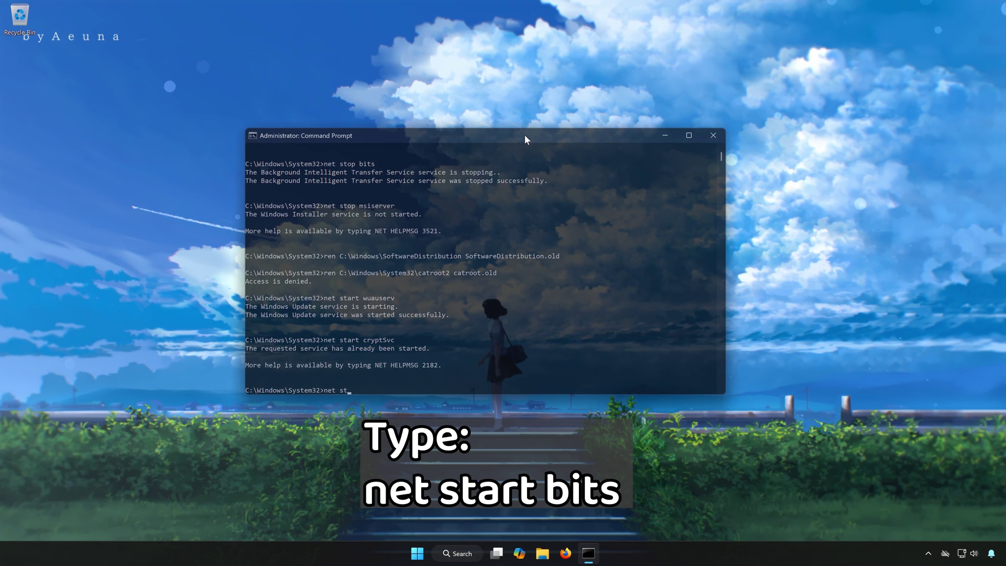
- Run net start bits and net start msiserver to start the Background Intelligent Transfer and Windows Installer services
text(net start bi)
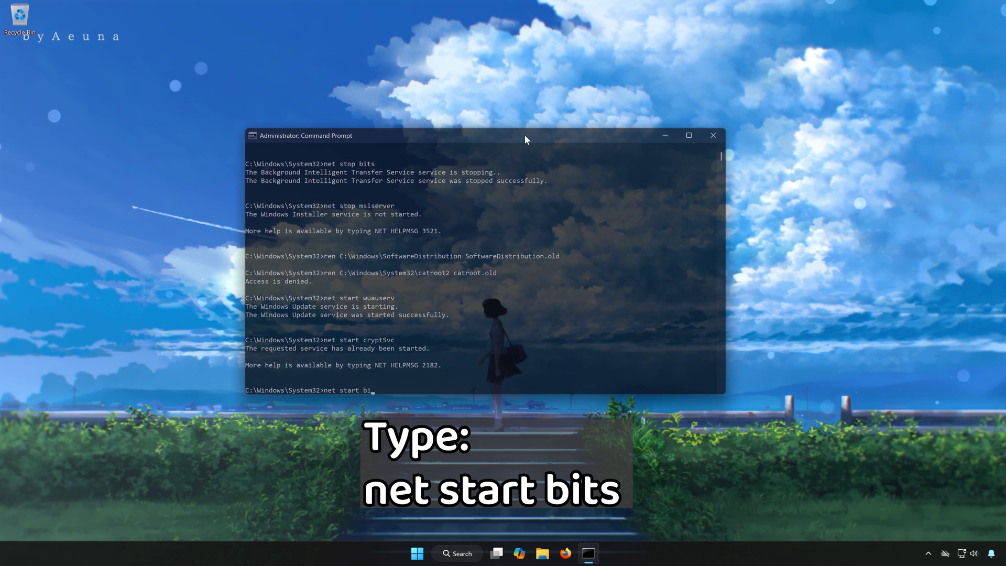
text(ts)
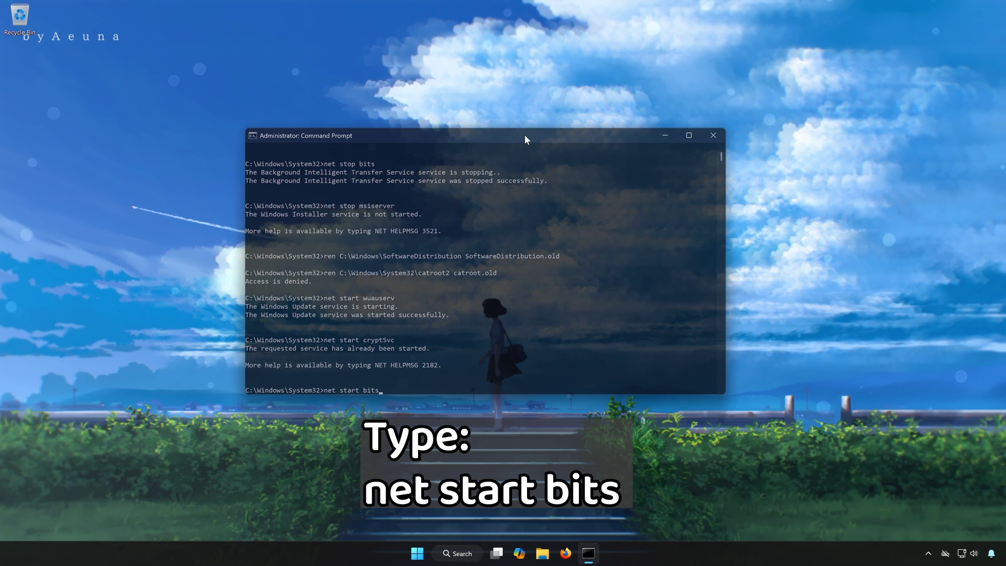
key(Return)
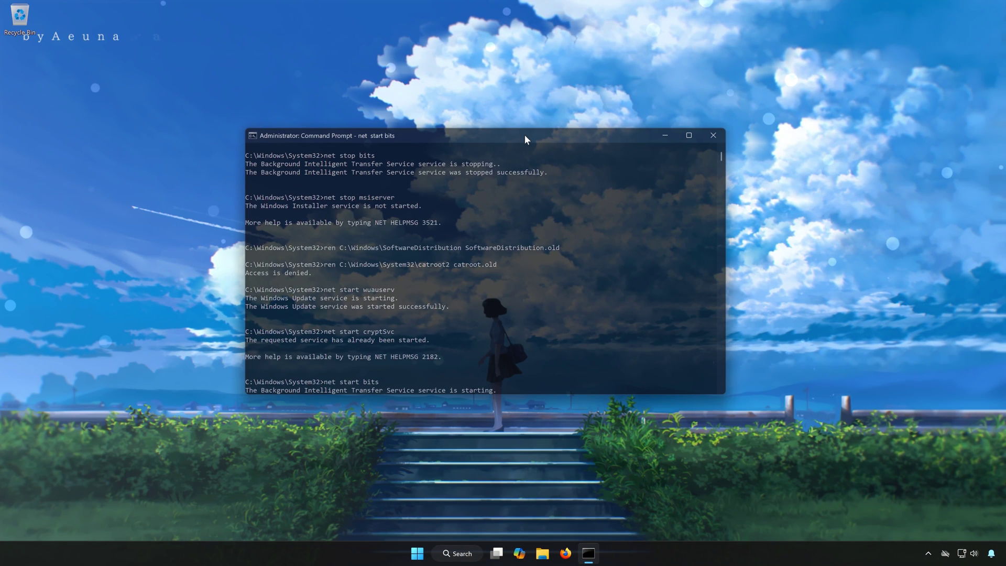
text(n)
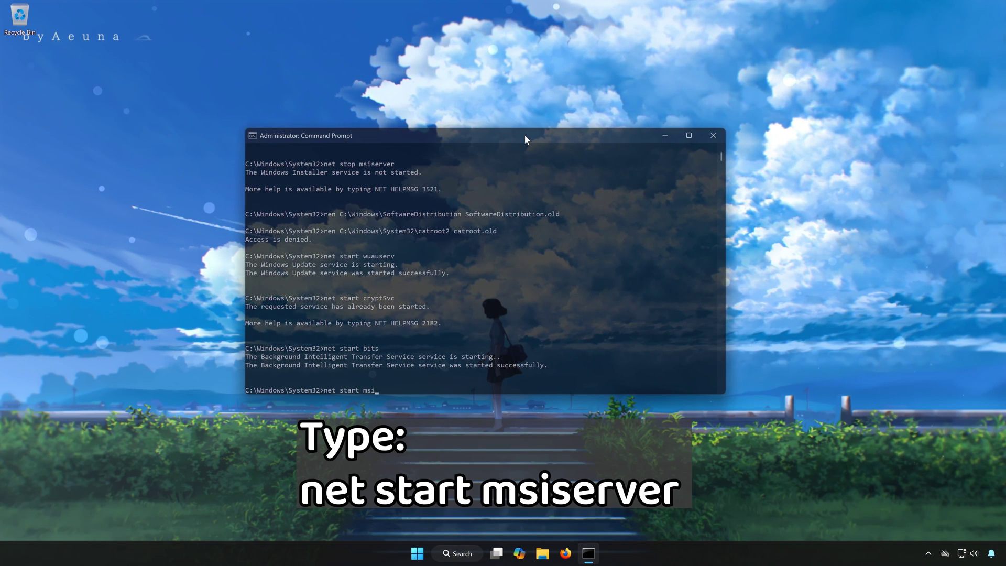
text(et start msiserver)
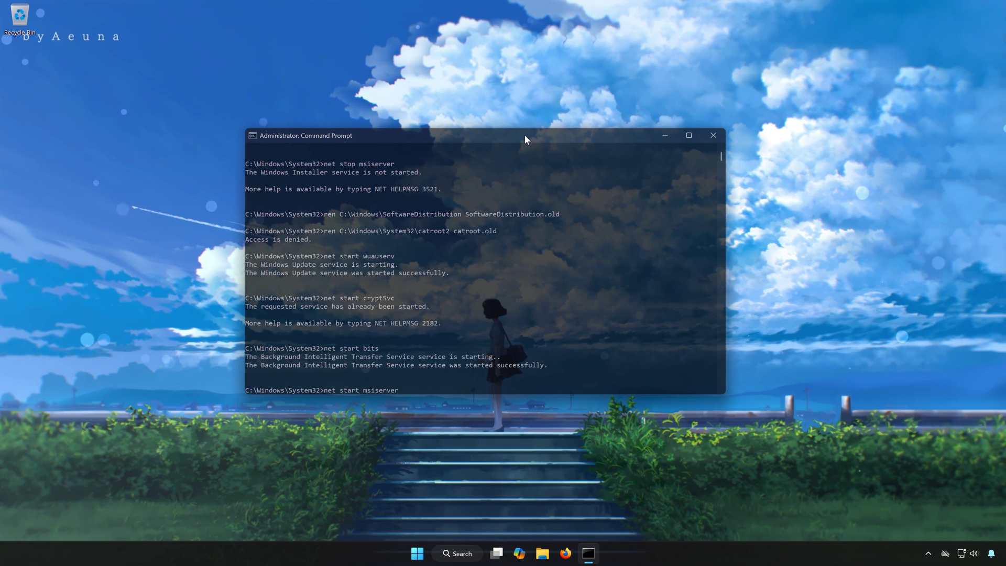
key(Return)
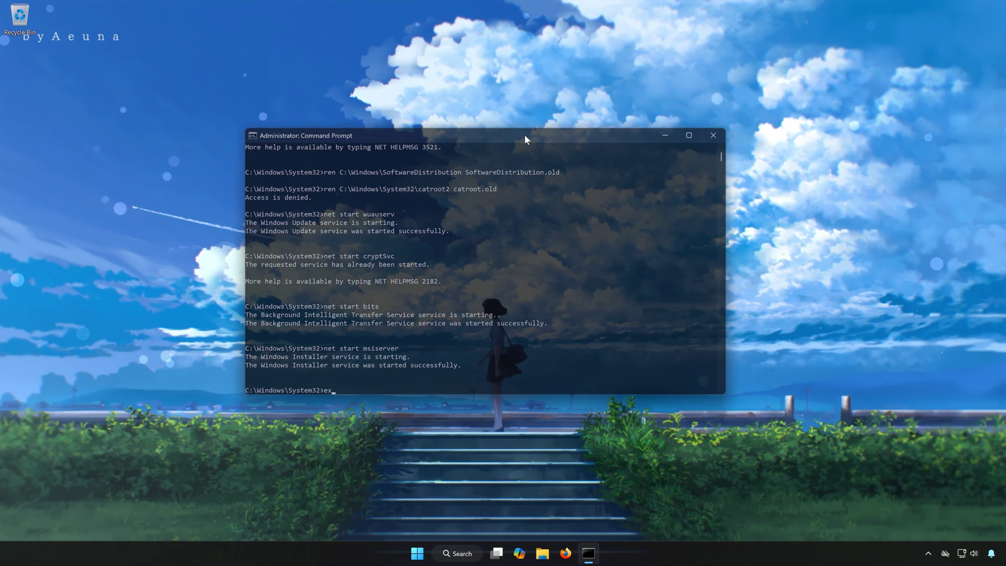
- Close Command Prompt with the exit command and open the computer's power options
key(Return)
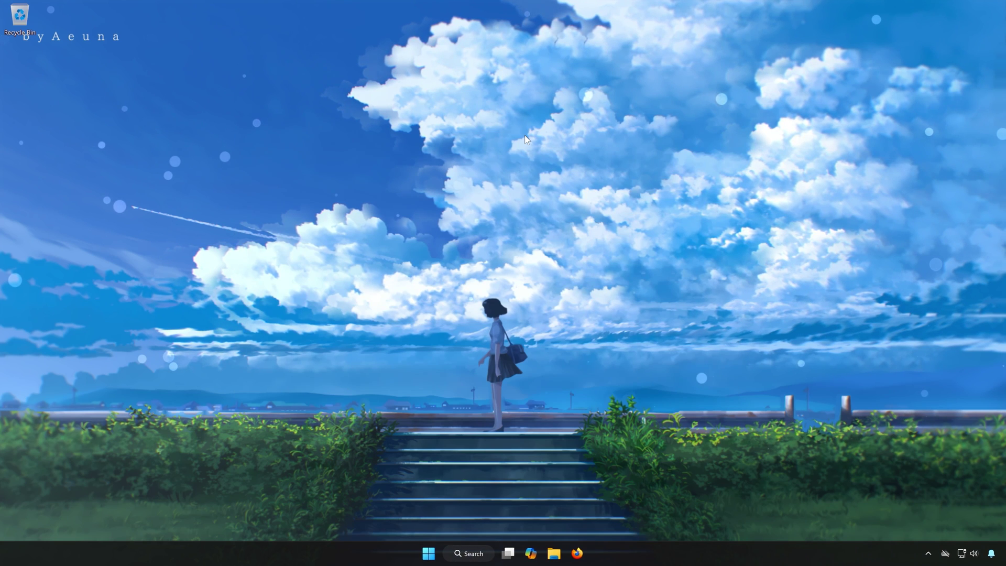
click(428, 553)
click(632, 517)
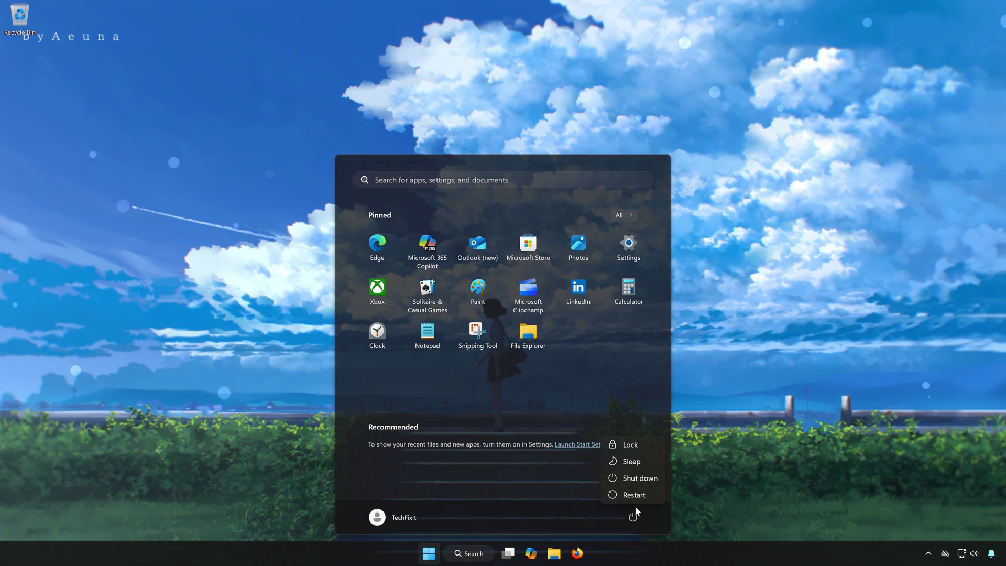